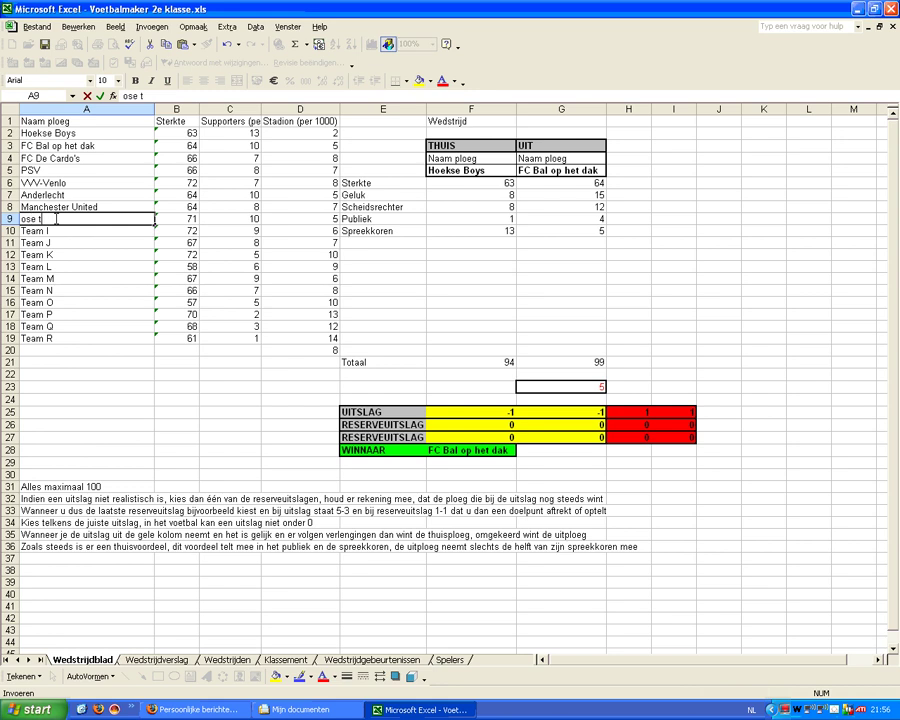
Fix the truncated team name in A9 so it reads 'Choose team'.
key(F2)
text(Cho)
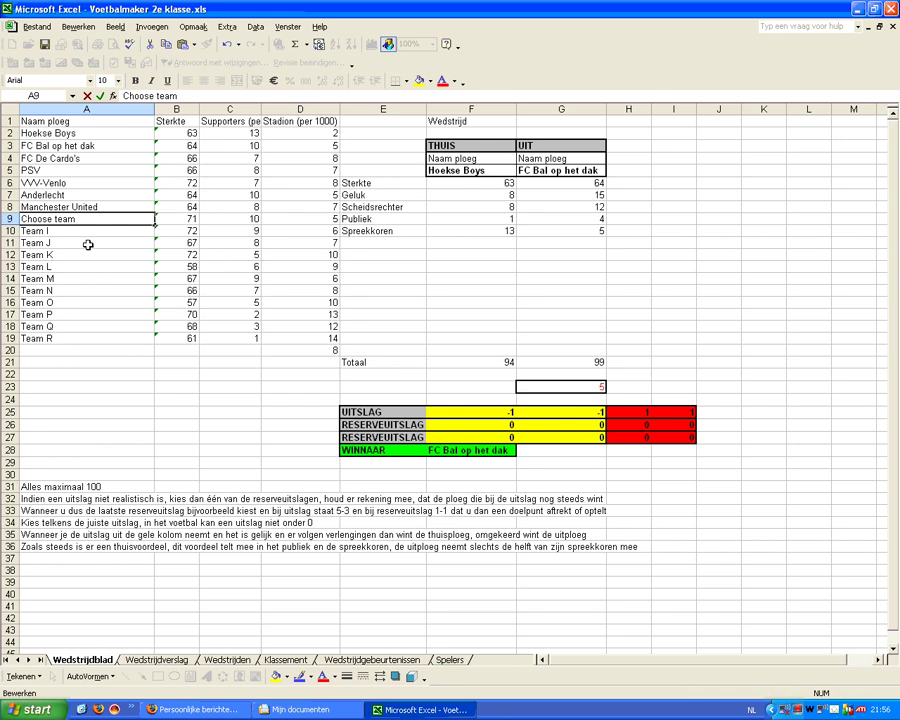
click(86, 245)
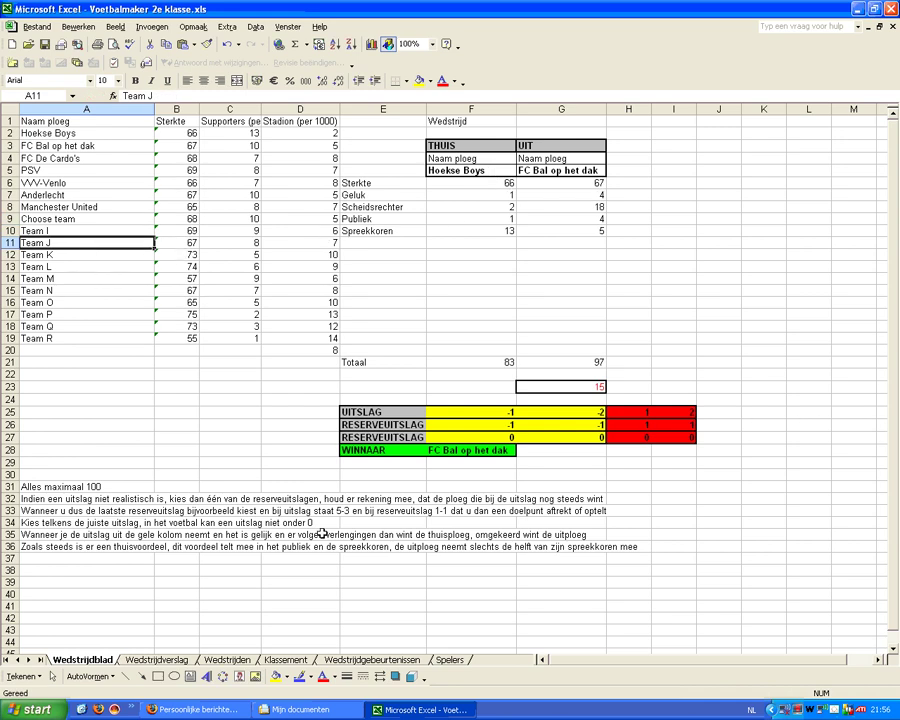
click(489, 172)
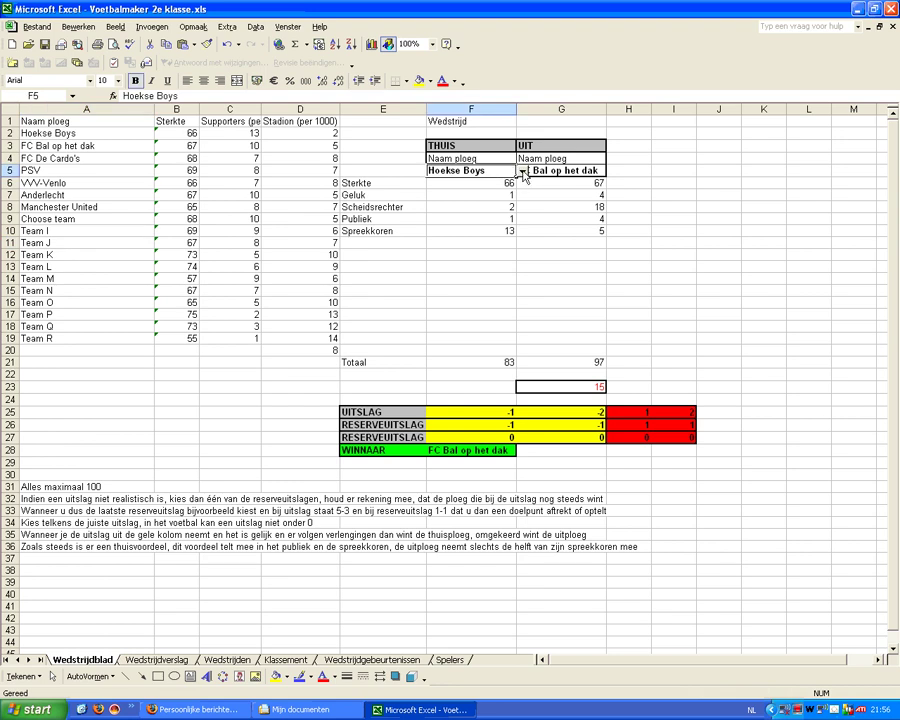
Set FC Bal op het dak as home team and Manchester United as away team, giving 2–1.
click(521, 172)
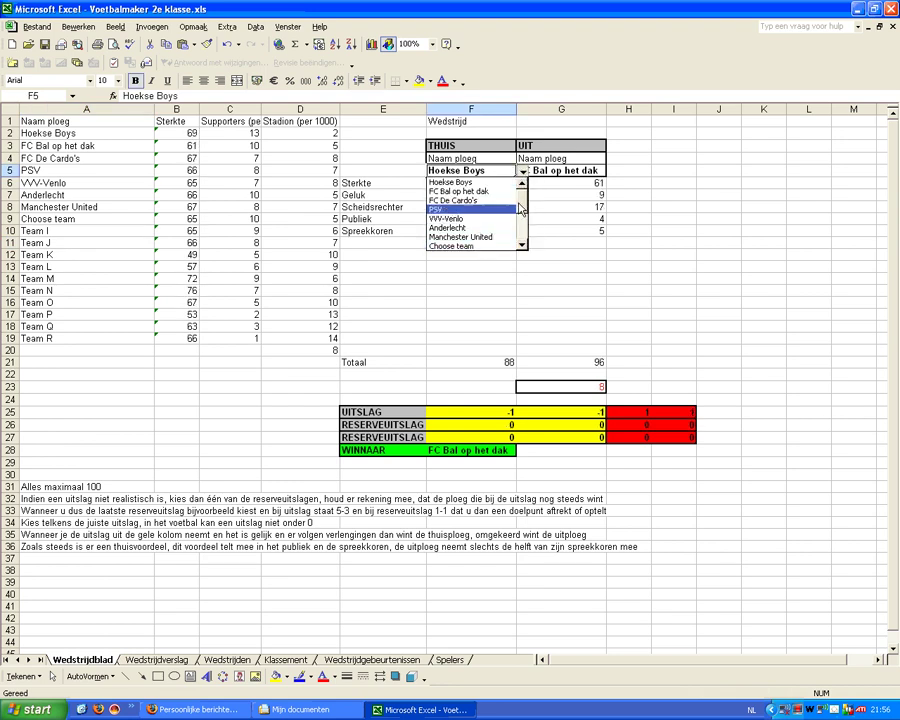
scroll(519, 210, down, 3)
scroll(525, 213, up, 2)
drag(524, 212, 522, 203)
click(510, 191)
click(596, 172)
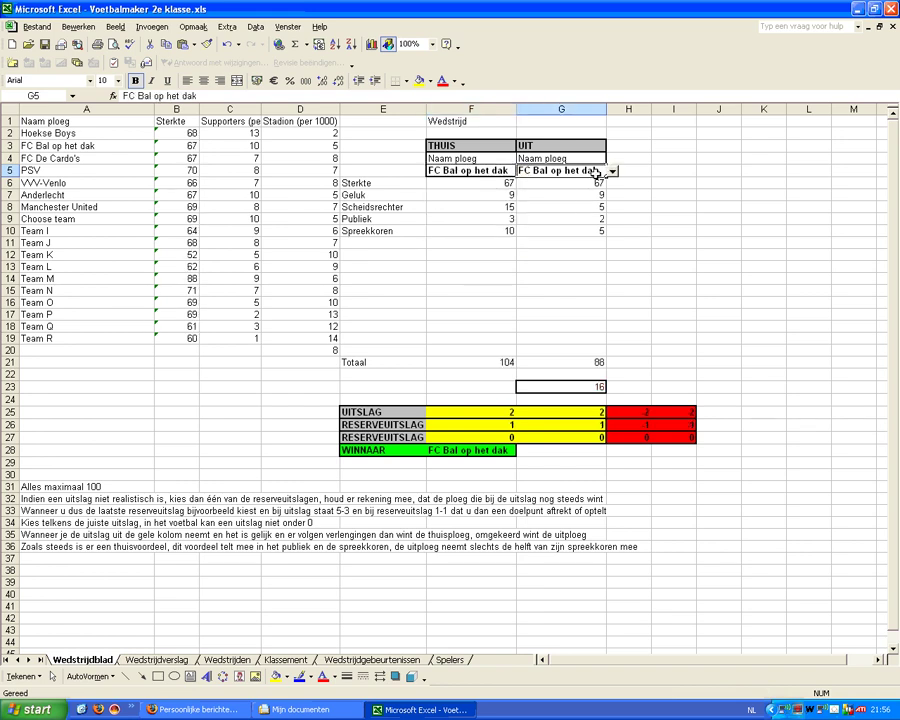
click(612, 172)
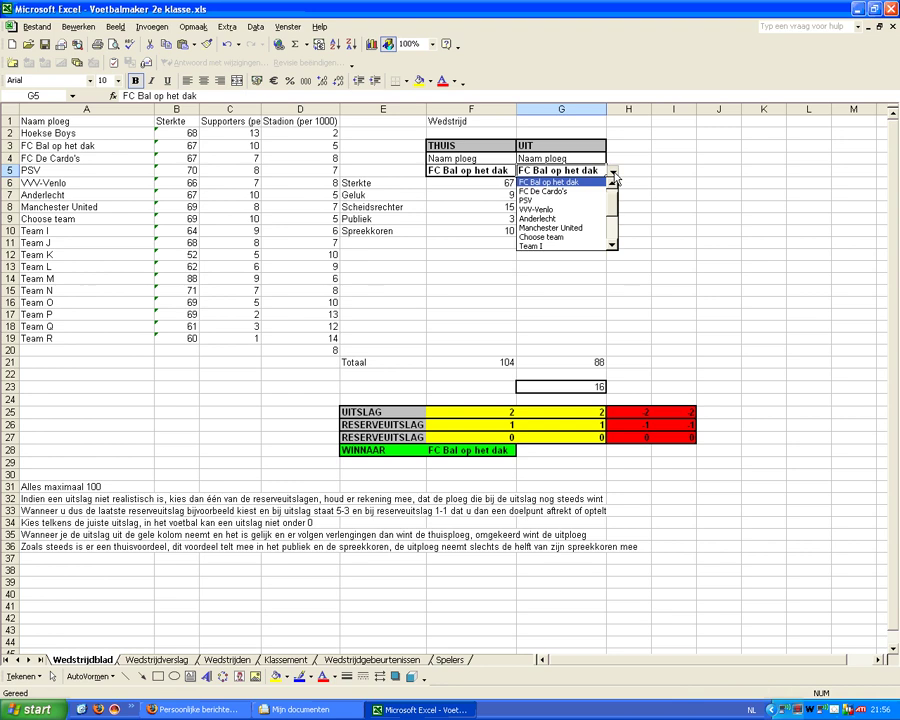
click(560, 228)
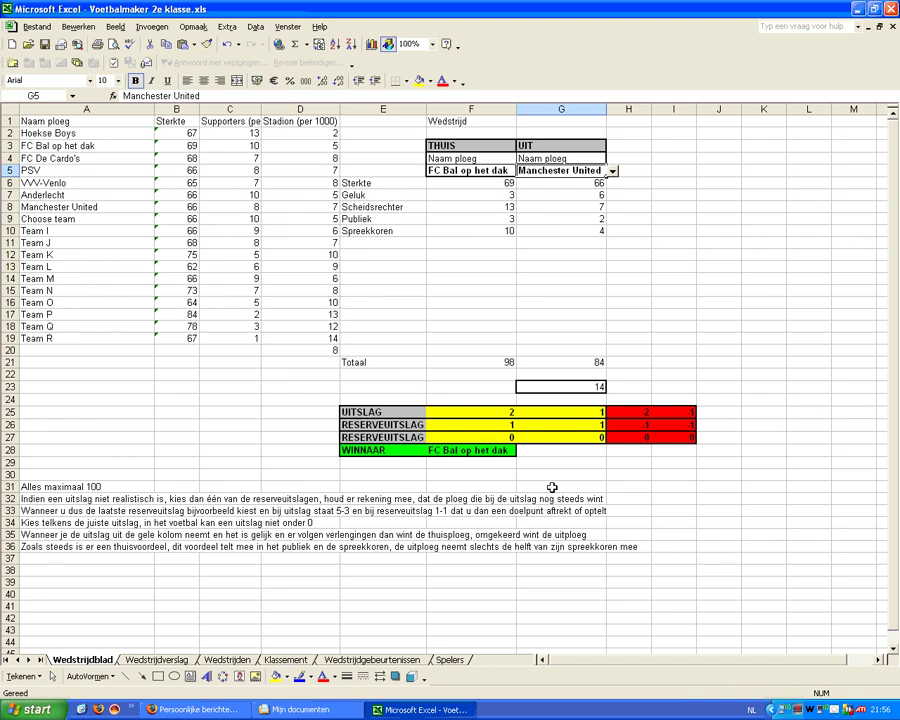
drag(480, 412, 544, 408)
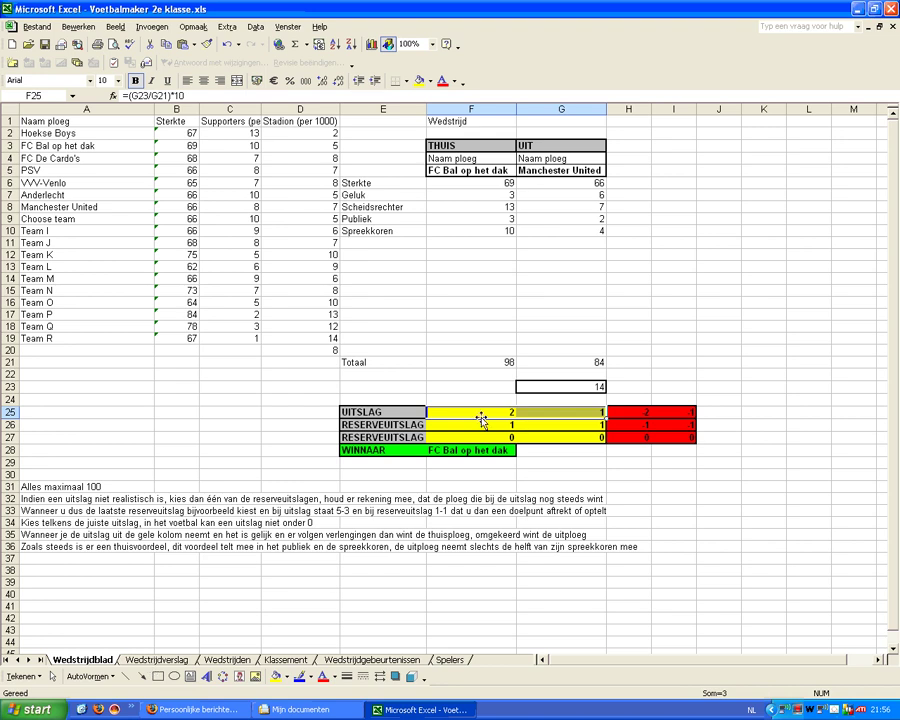
On the Wedstrijdverslag sheet, set the home score in E3 to 2.
click(160, 660)
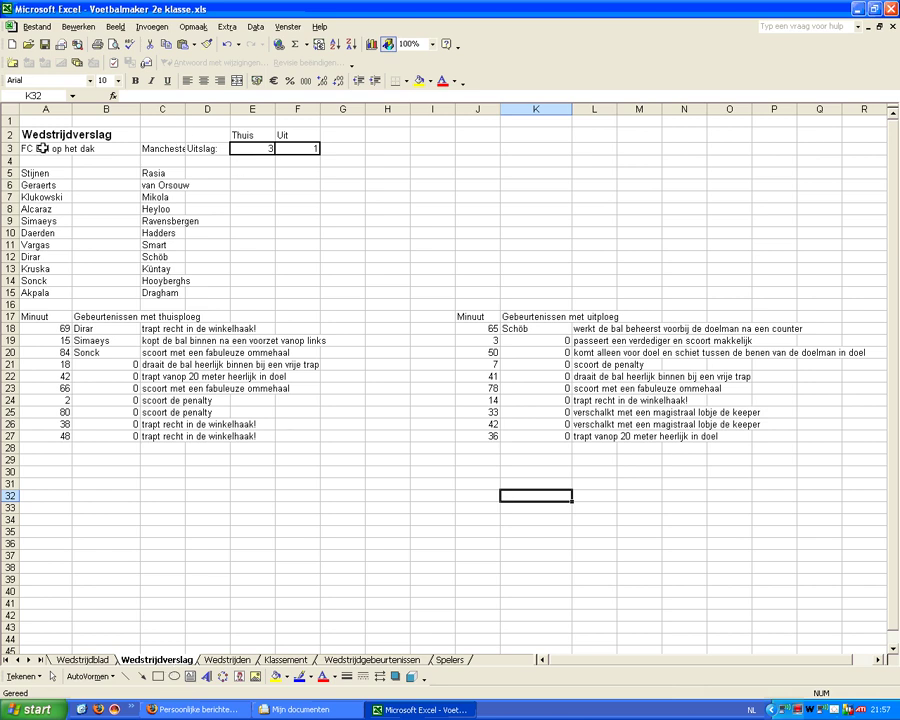
click(253, 148)
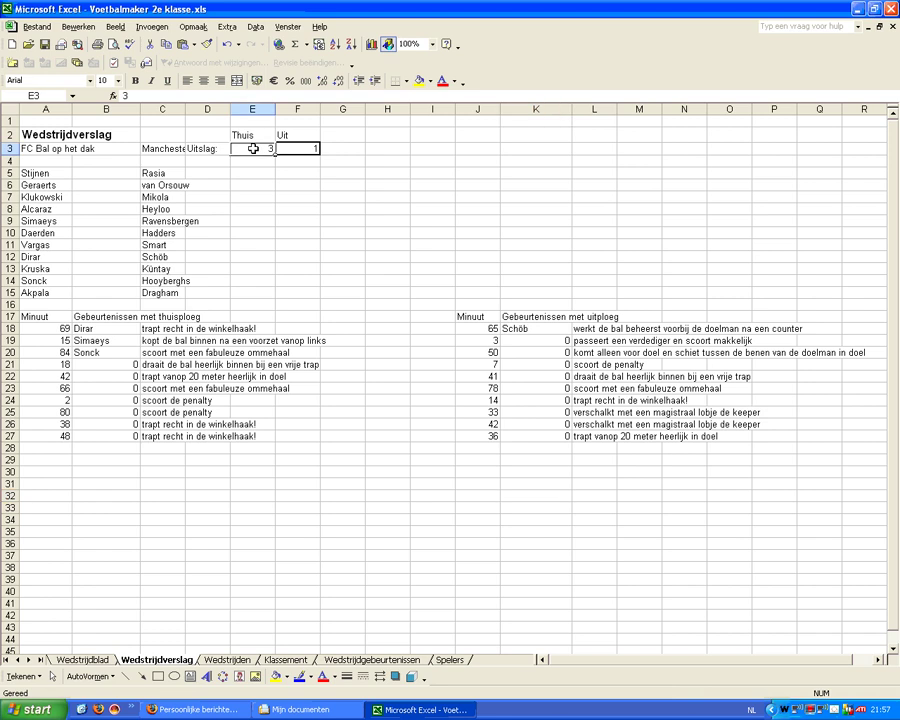
text(2)
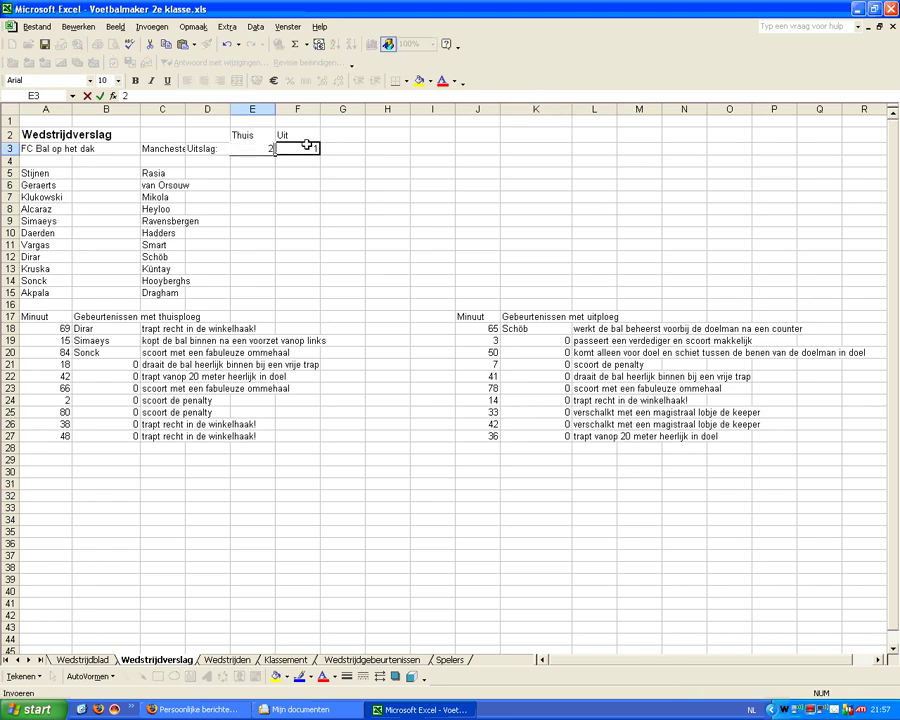
click(301, 169)
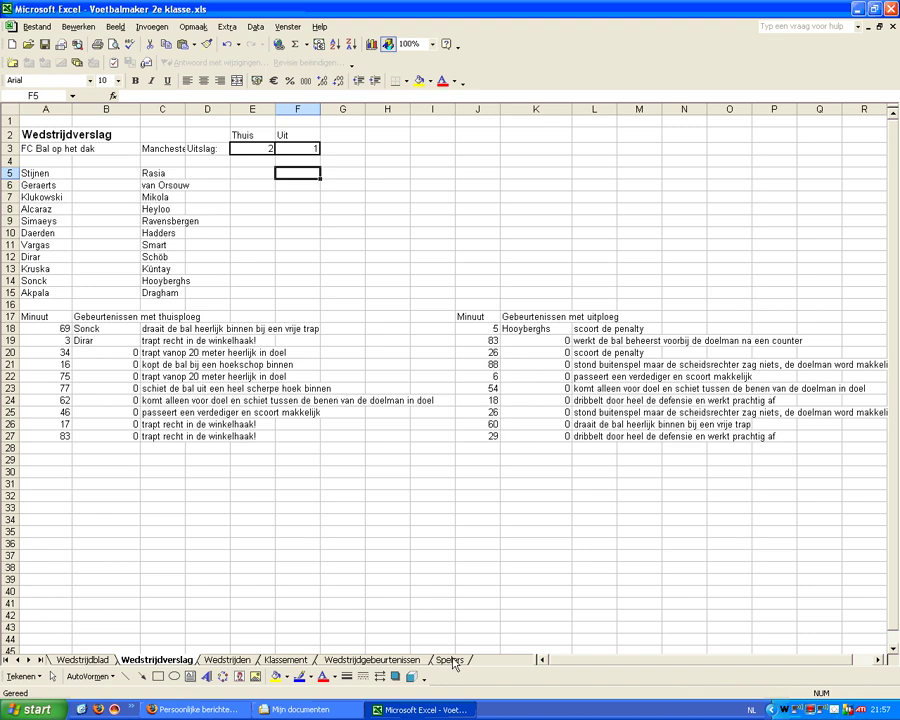
Copy the FC Bal op het dak players D3:D13 from Spelers into Wedstrijdverslag A5.
click(451, 660)
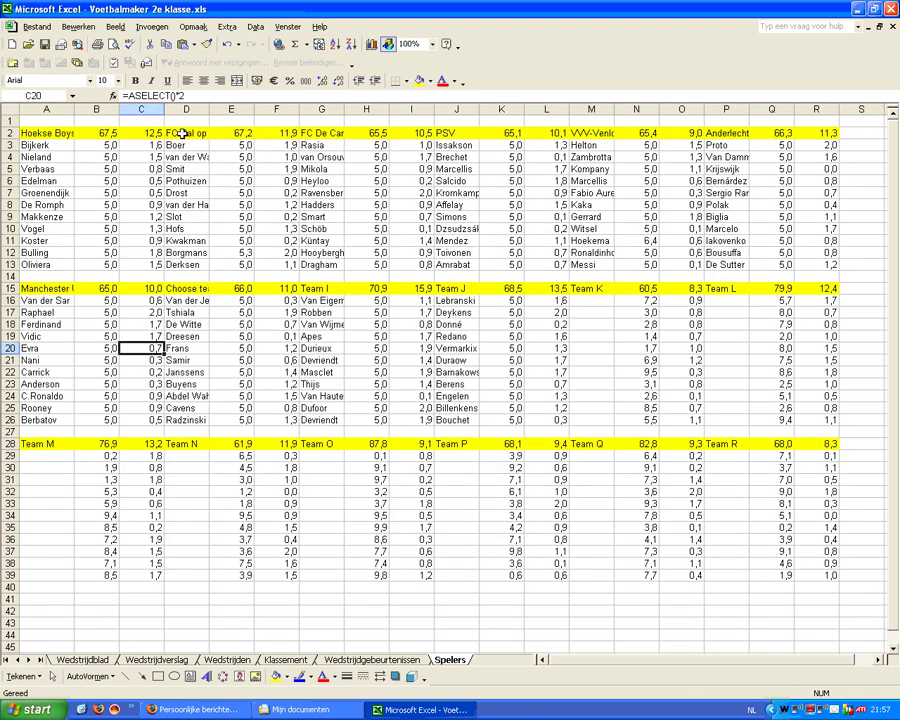
click(178, 146)
drag(178, 146, 185, 264)
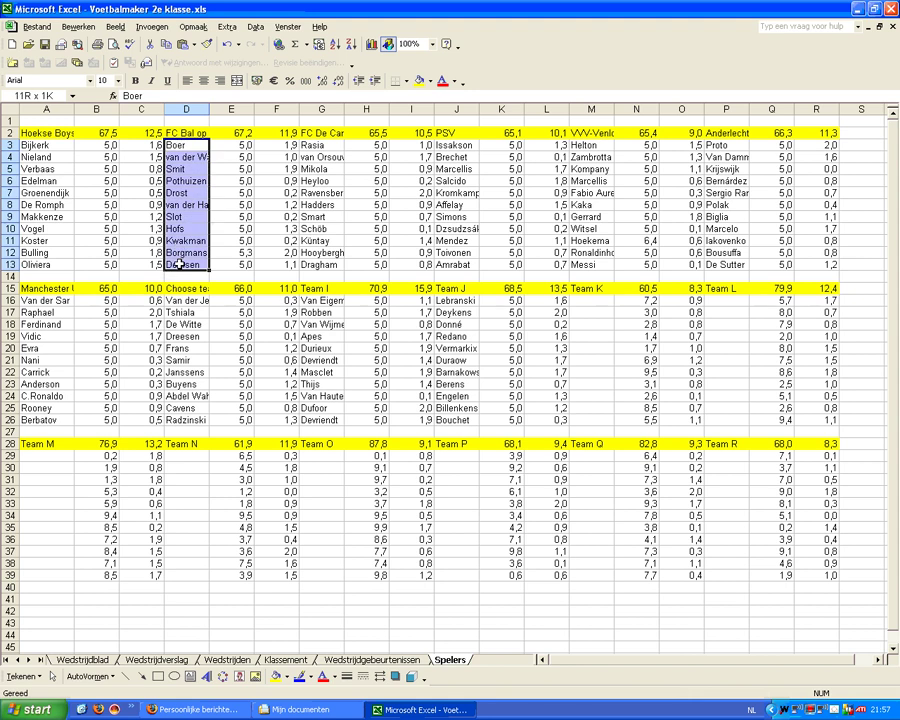
right_click(188, 214)
click(209, 237)
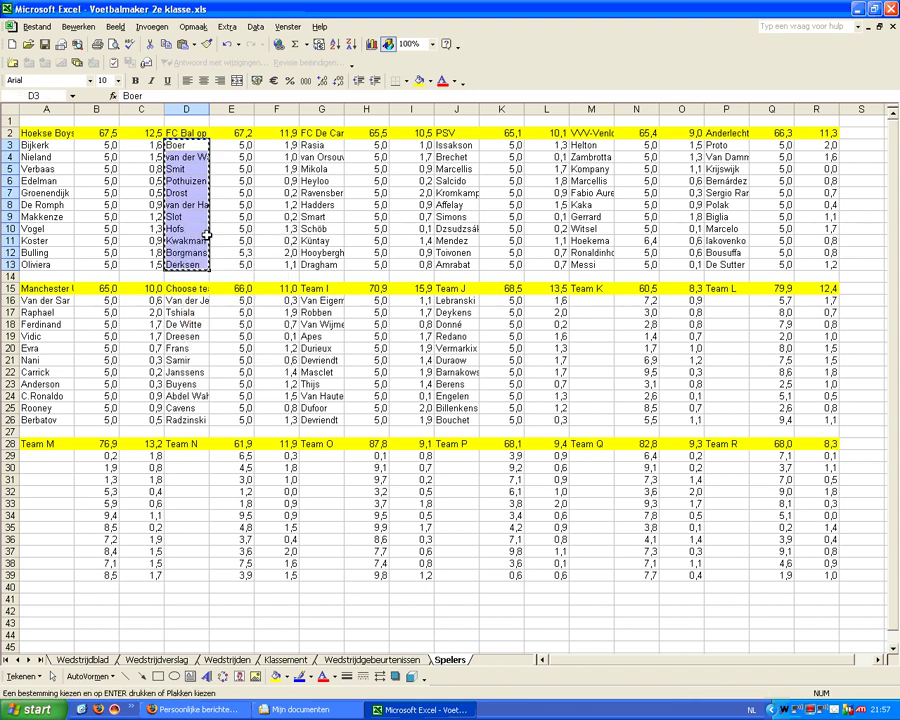
click(184, 662)
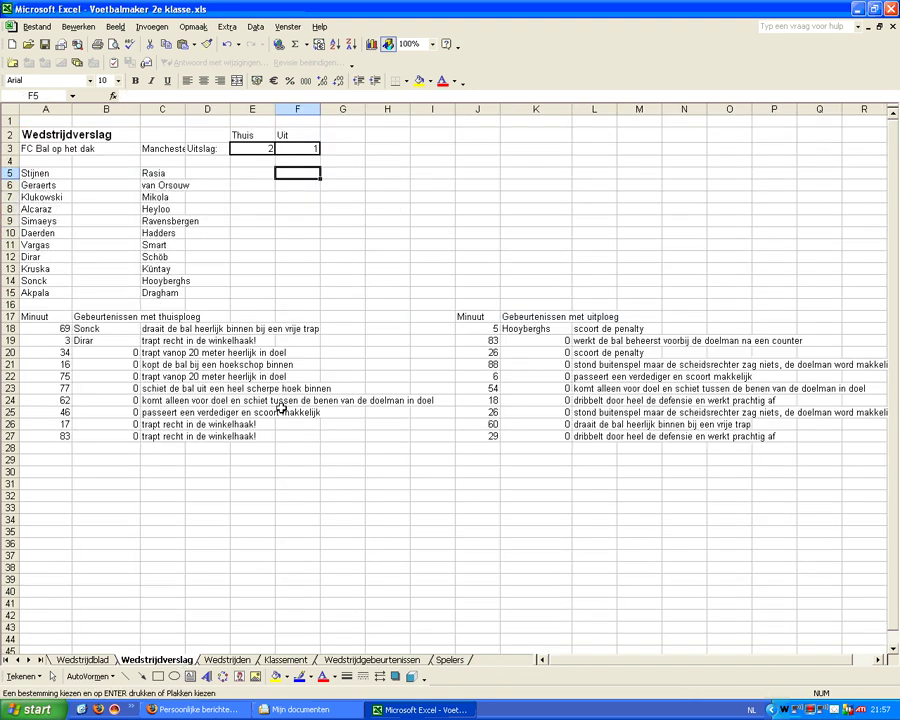
click(44, 173)
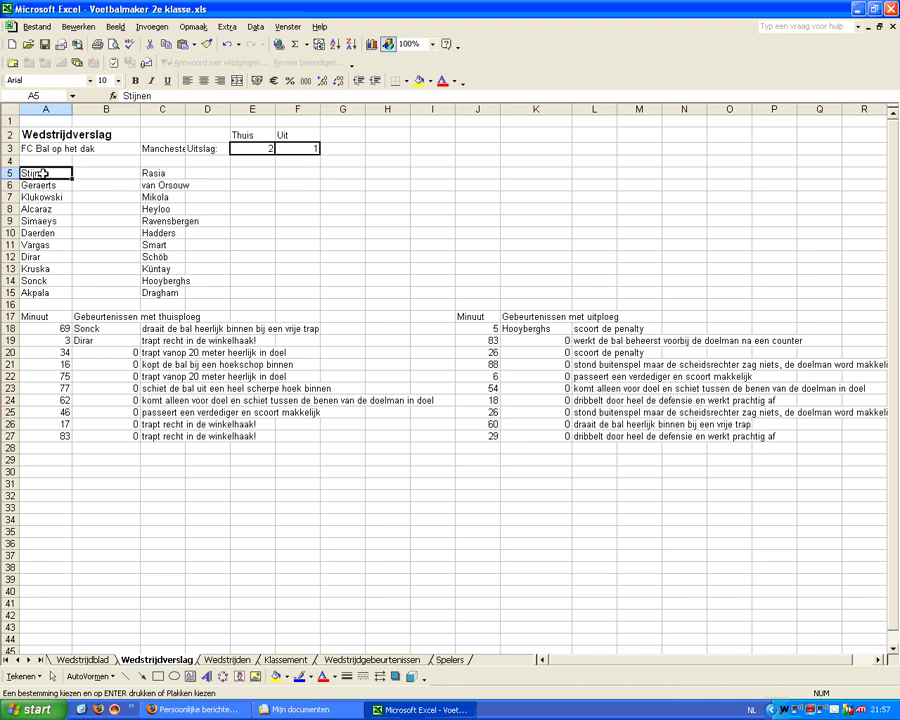
right_click(44, 173)
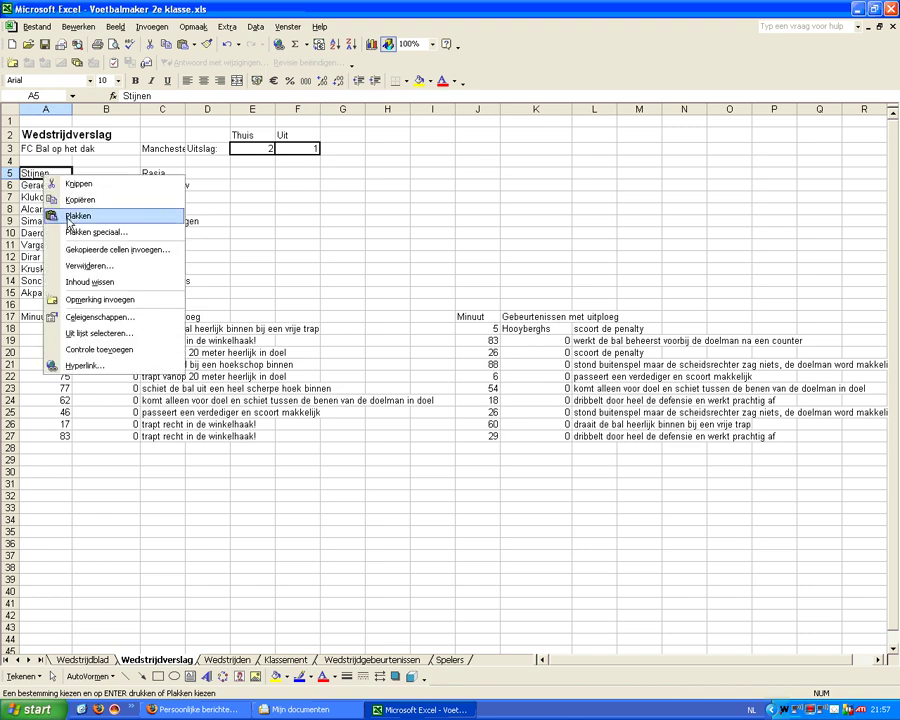
click(69, 217)
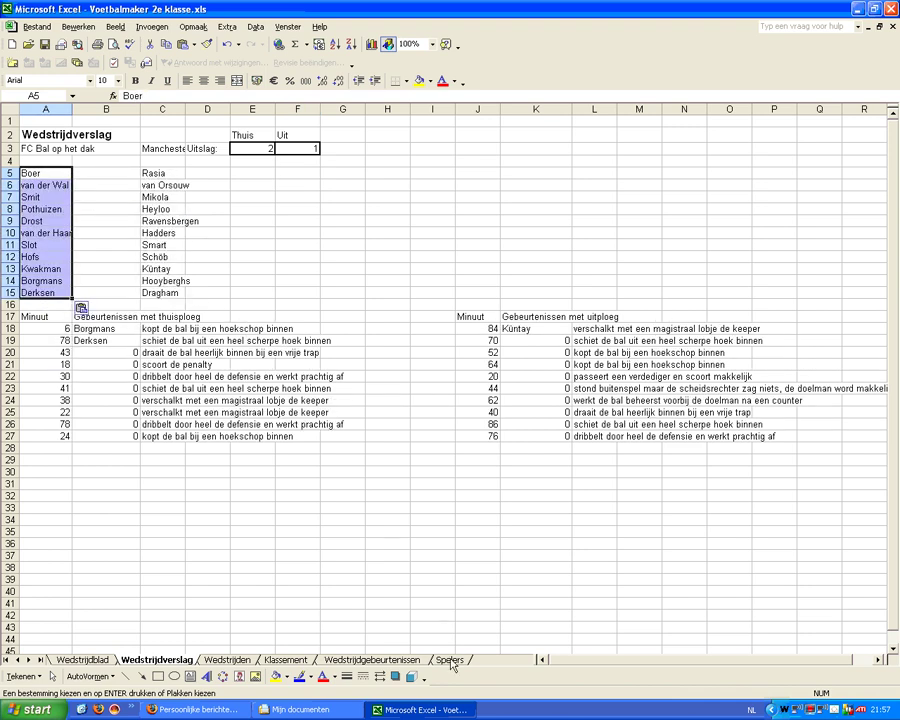
click(450, 661)
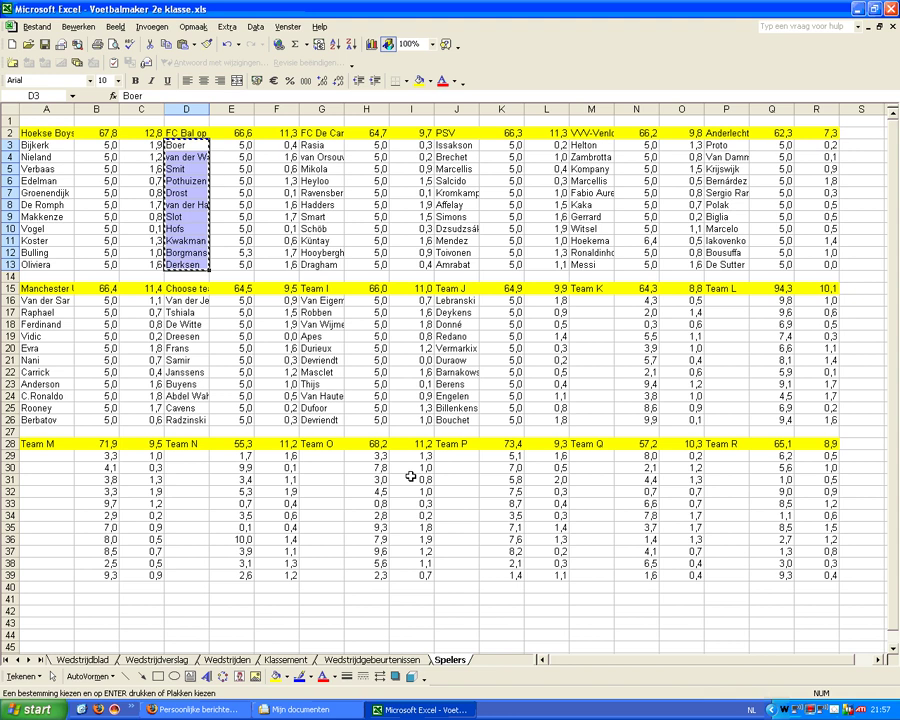
Copy the Manchester United players from Spelers column A into Wedstrijdverslag C5.
drag(36, 300, 34, 408)
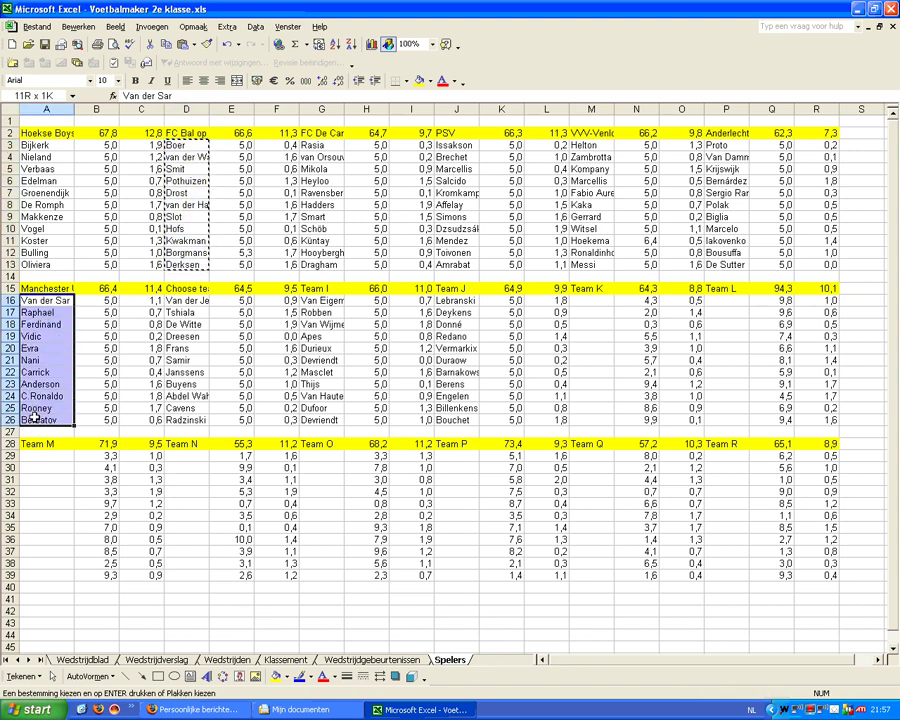
right_click(41, 384)
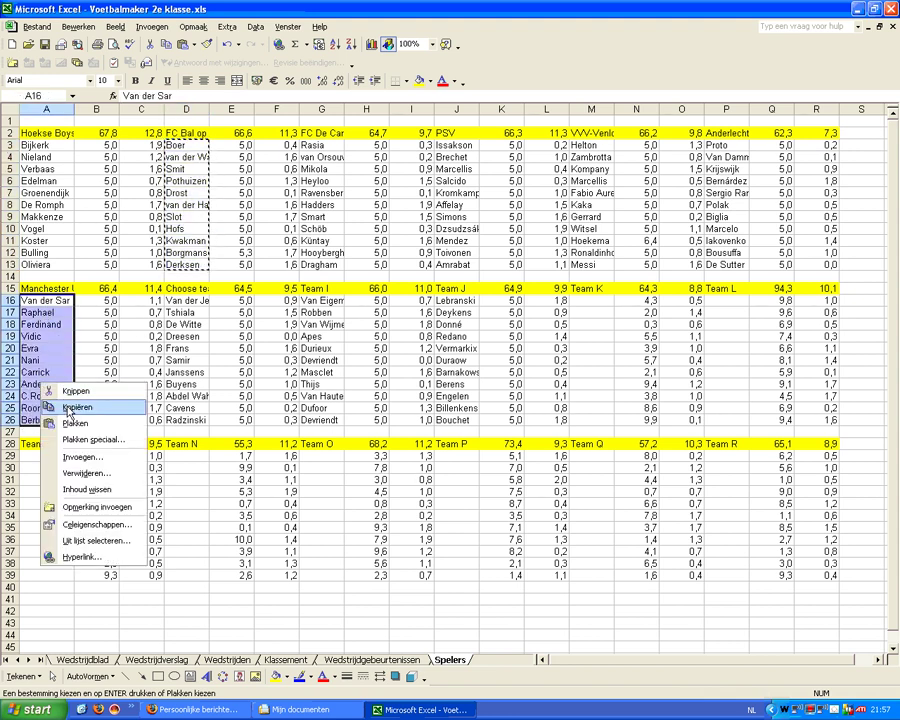
click(69, 408)
click(152, 661)
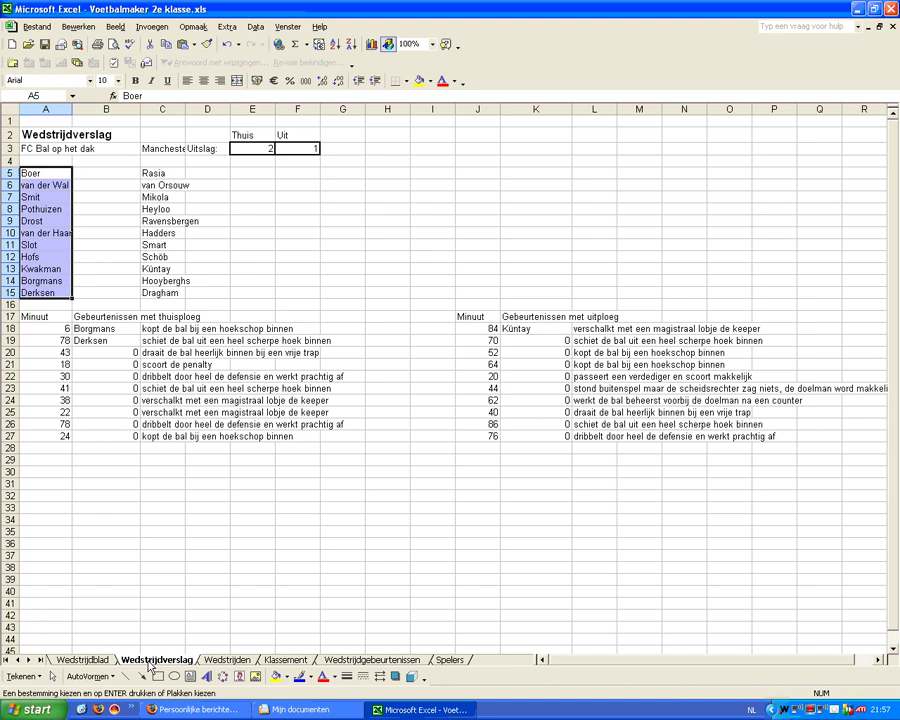
click(166, 175)
right_click(166, 177)
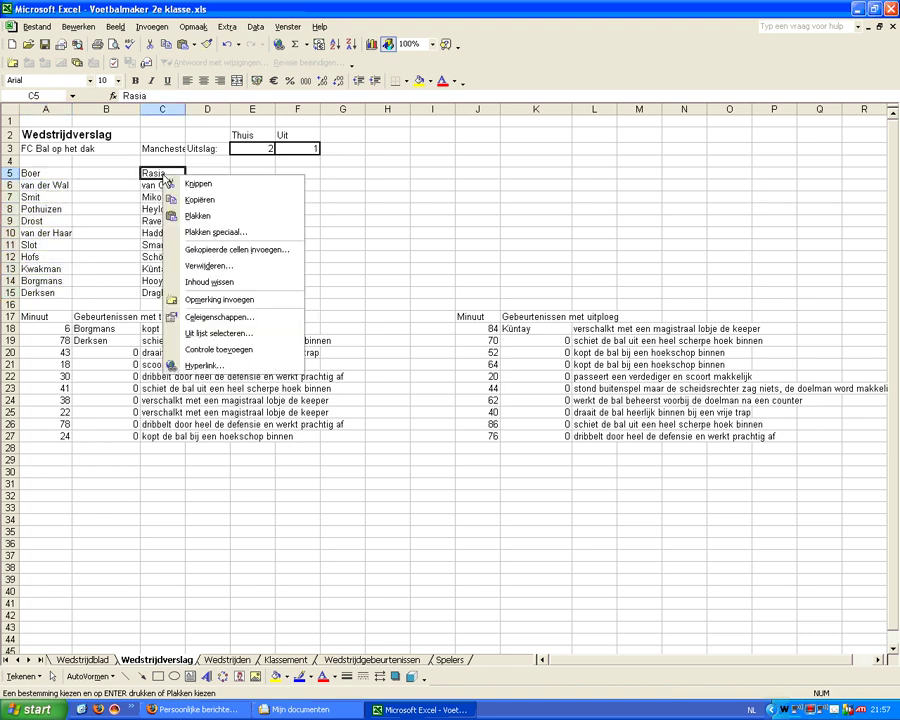
click(190, 215)
click(245, 278)
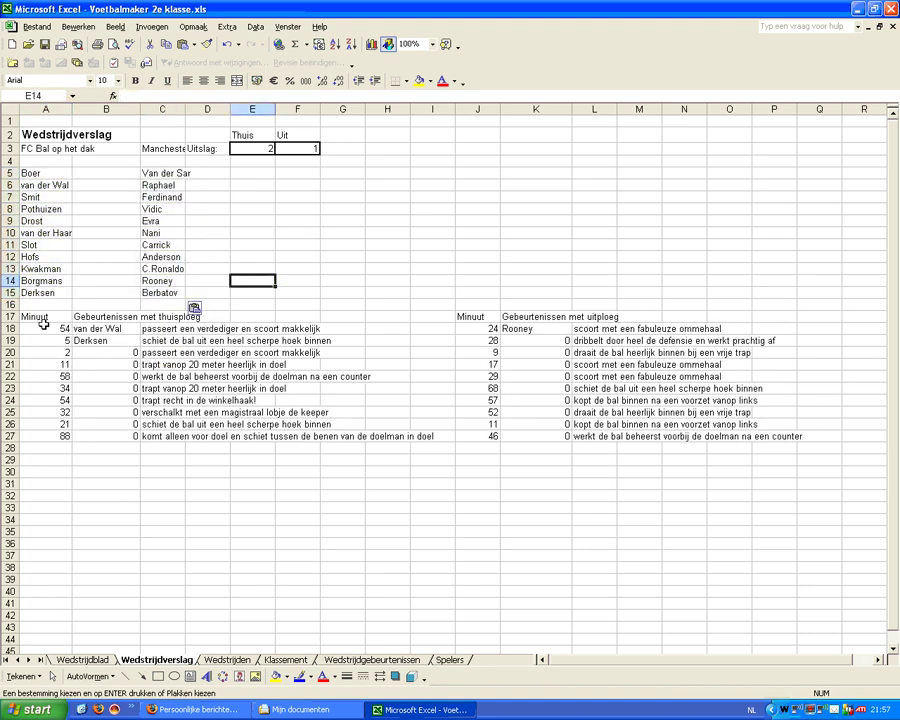
Select the first two home and away match events to check the goalscorers.
drag(44, 325, 155, 340)
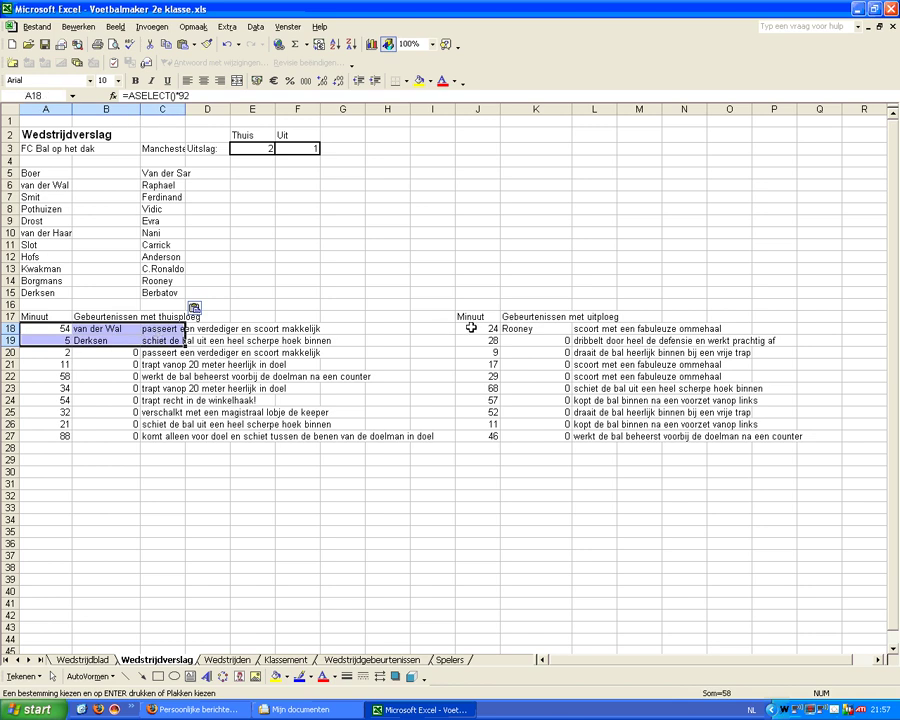
drag(469, 327, 575, 336)
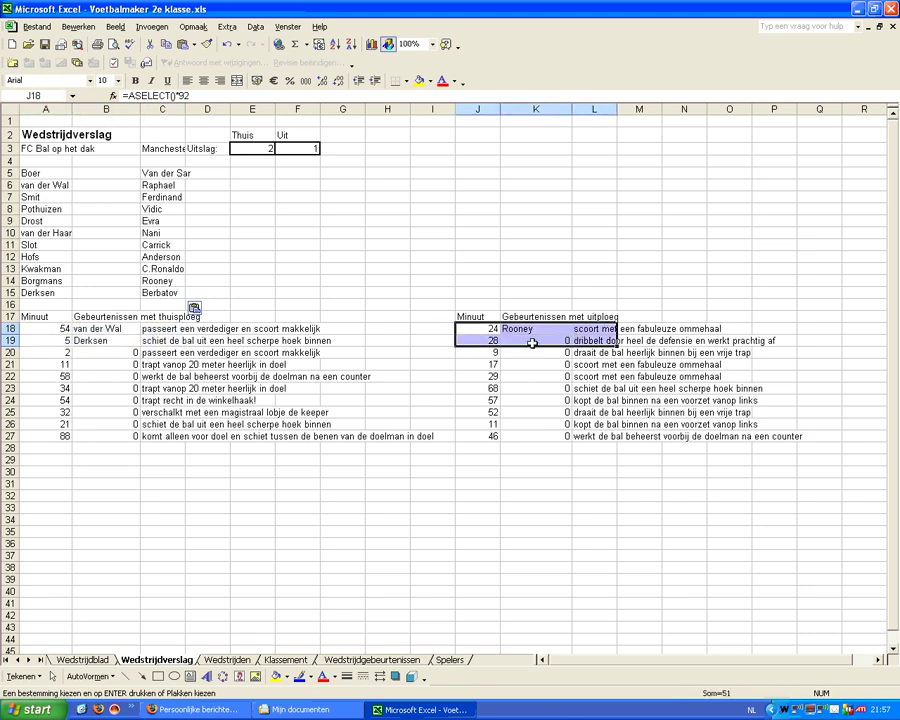
click(380, 341)
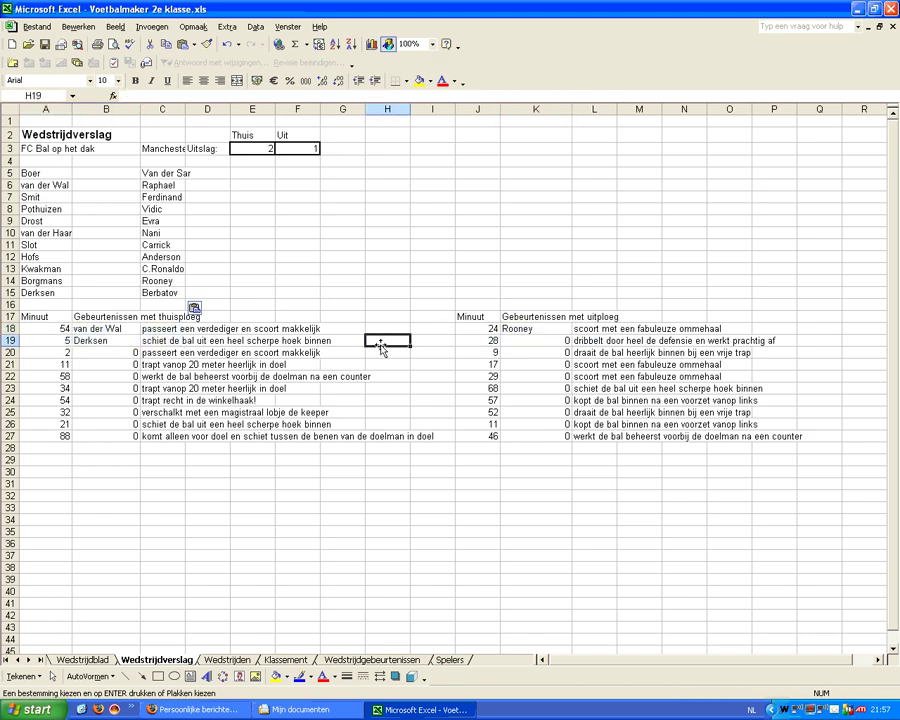
Enter the FC Bal op het dak versus Manchester United result in Wedstrijden cell I3.
click(228, 661)
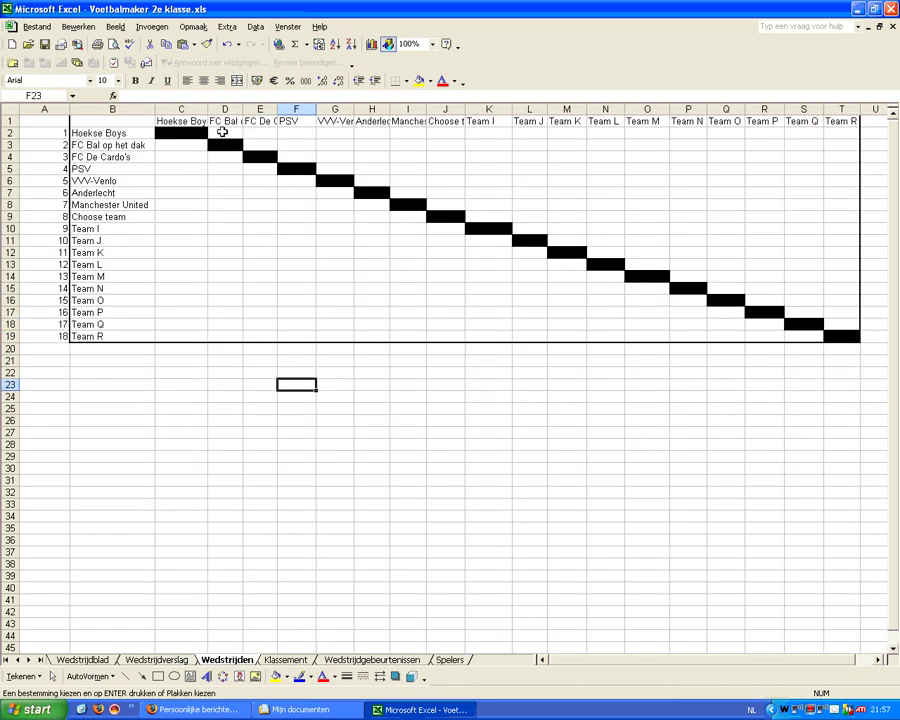
click(223, 205)
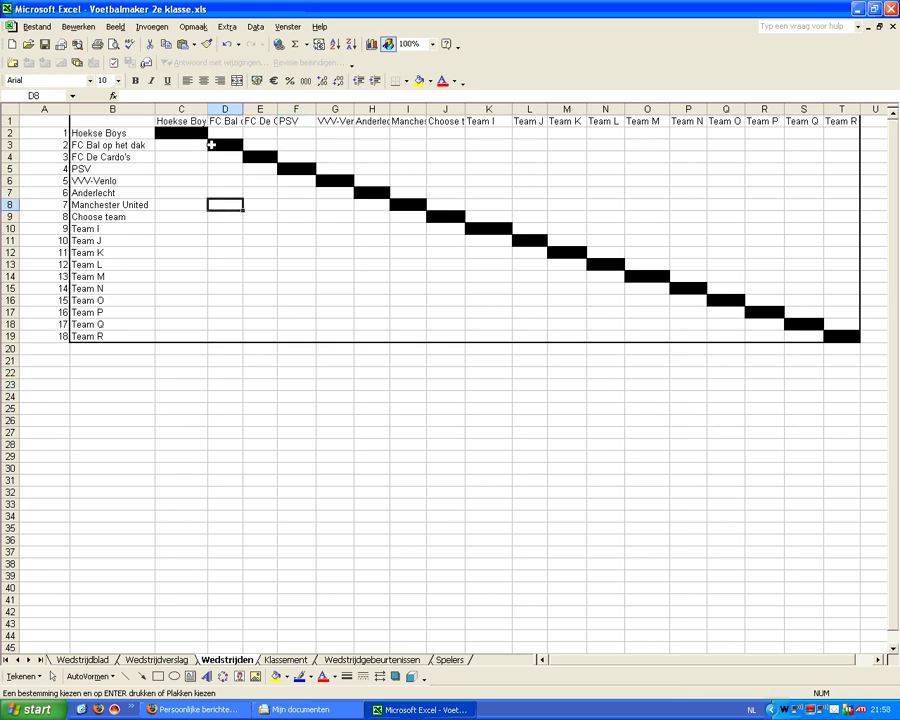
click(409, 145)
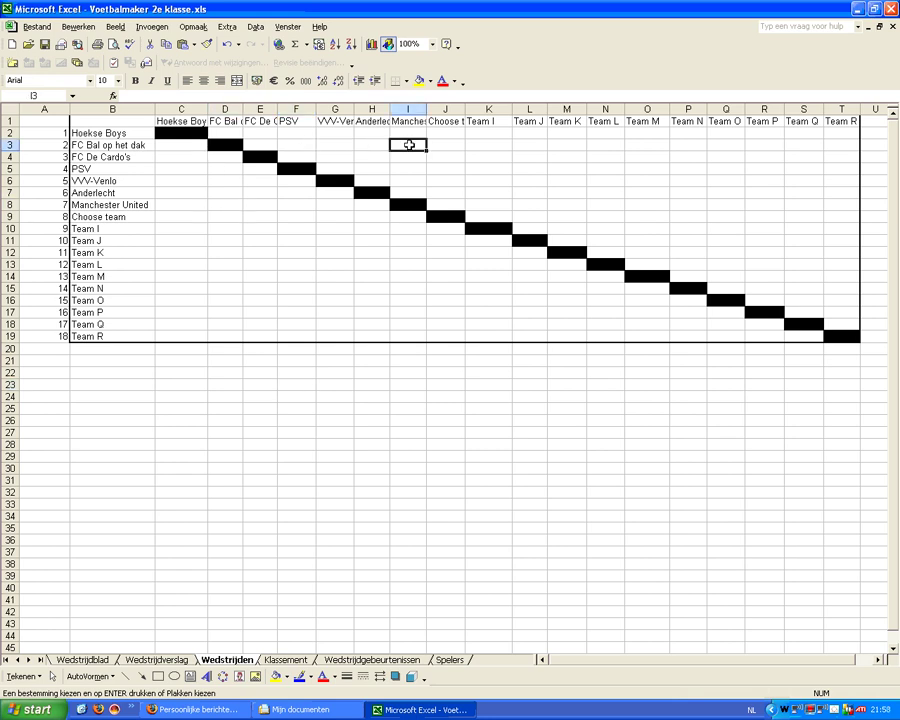
text(2-1)
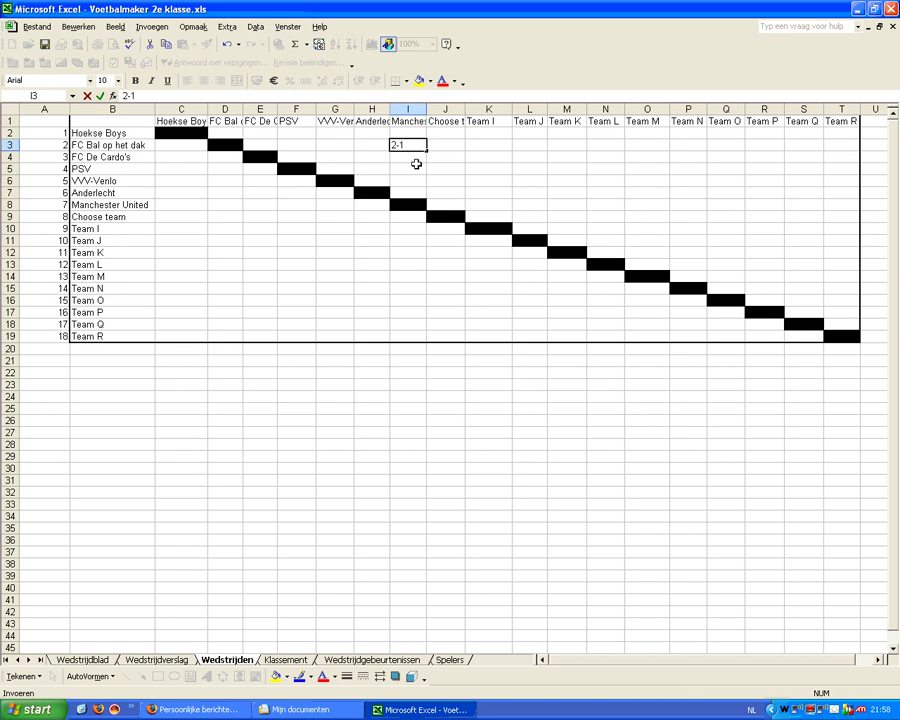
click(418, 170)
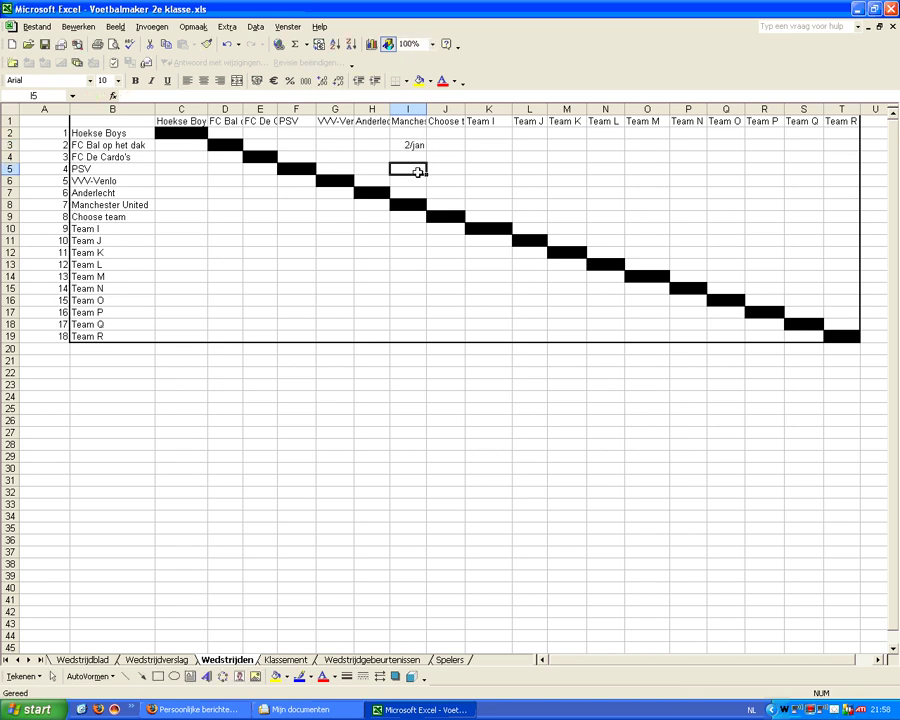
Replace the date Excel created in I3 with the score 2~1.
click(414, 144)
key(Delete)
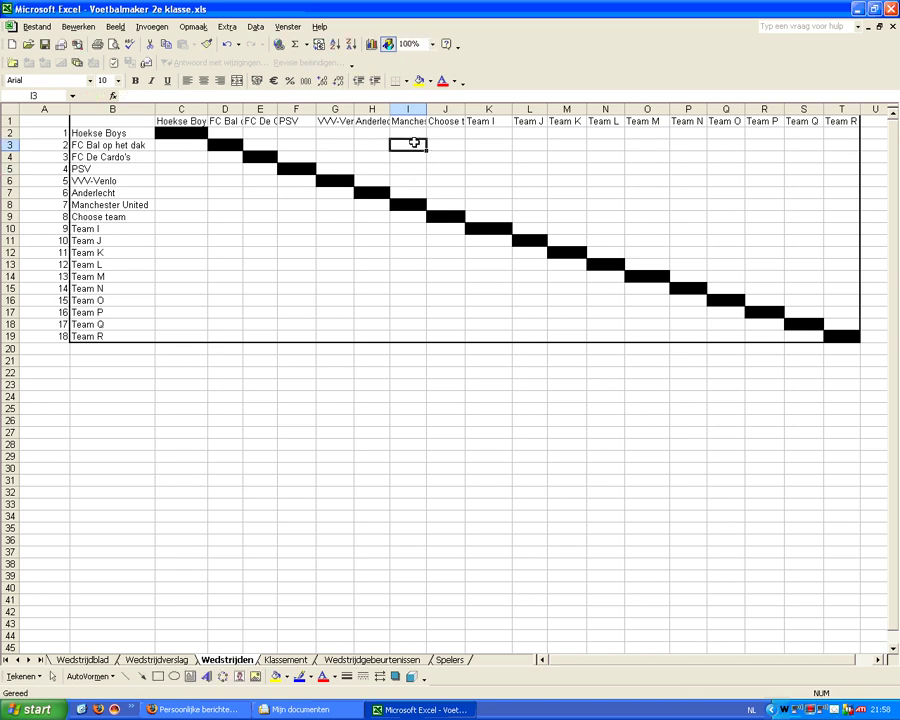
text(2-)
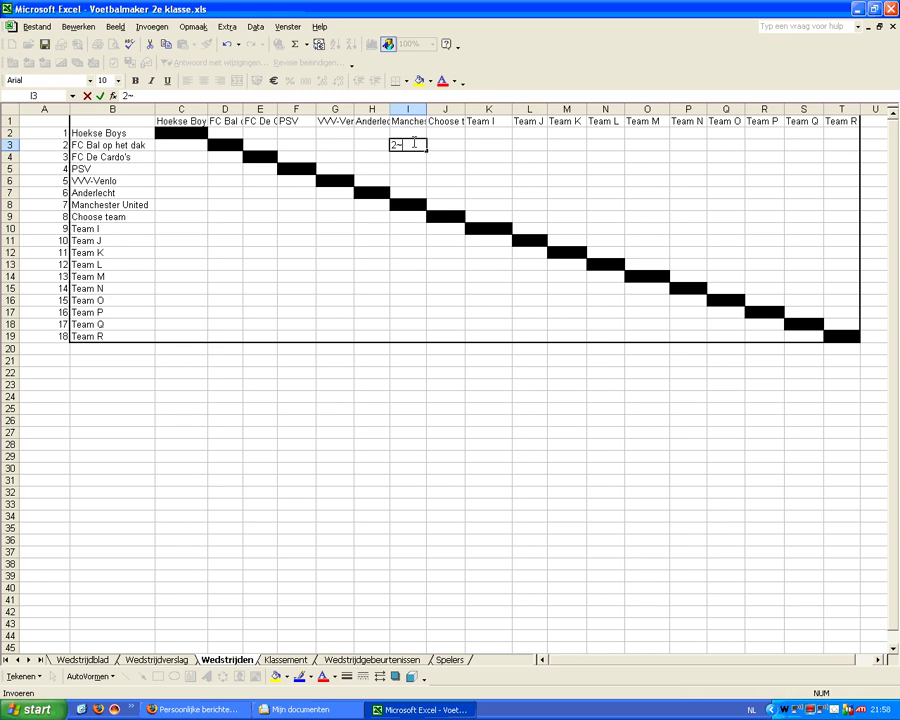
click(424, 189)
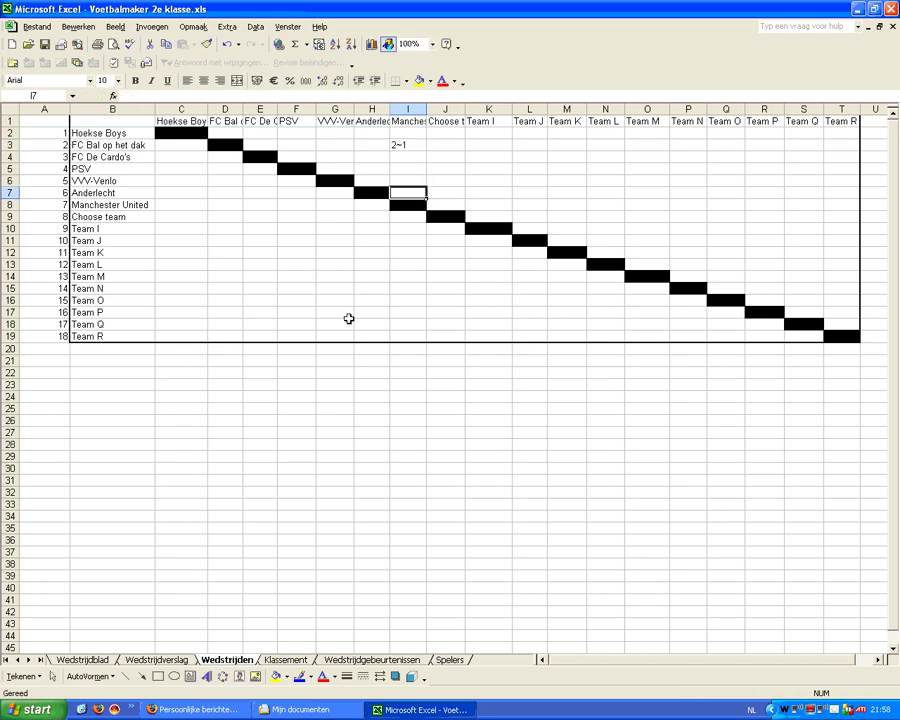
click(290, 660)
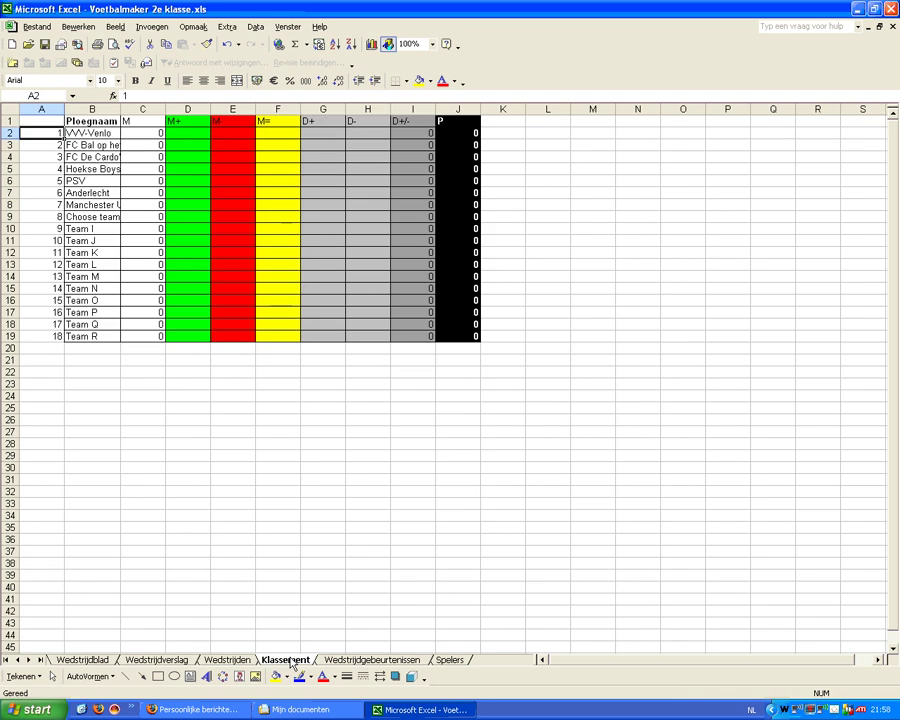
Enter 1 win for the first four teams and 1 loss for the next four.
click(186, 132)
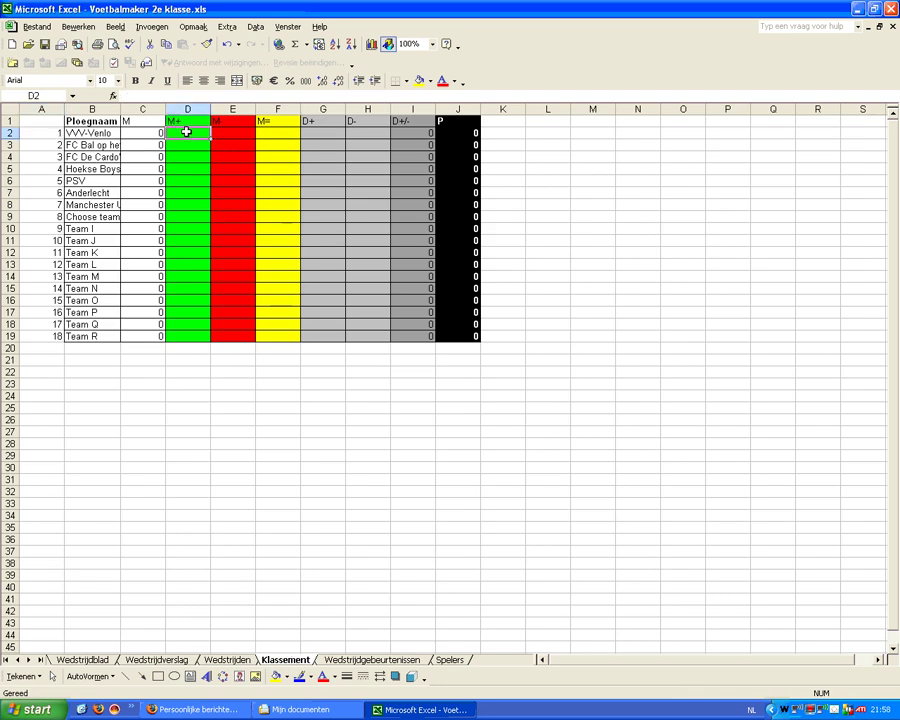
text(1)
key(Return)
text(1)
key(Return)
text(1)
key(Return)
key(Return)
key(Right)
key(Right)
key(Left)
text(1)
key(Return)
text(1)
key(Return)
text(1)
key(Return)
text(1)
key(Return)
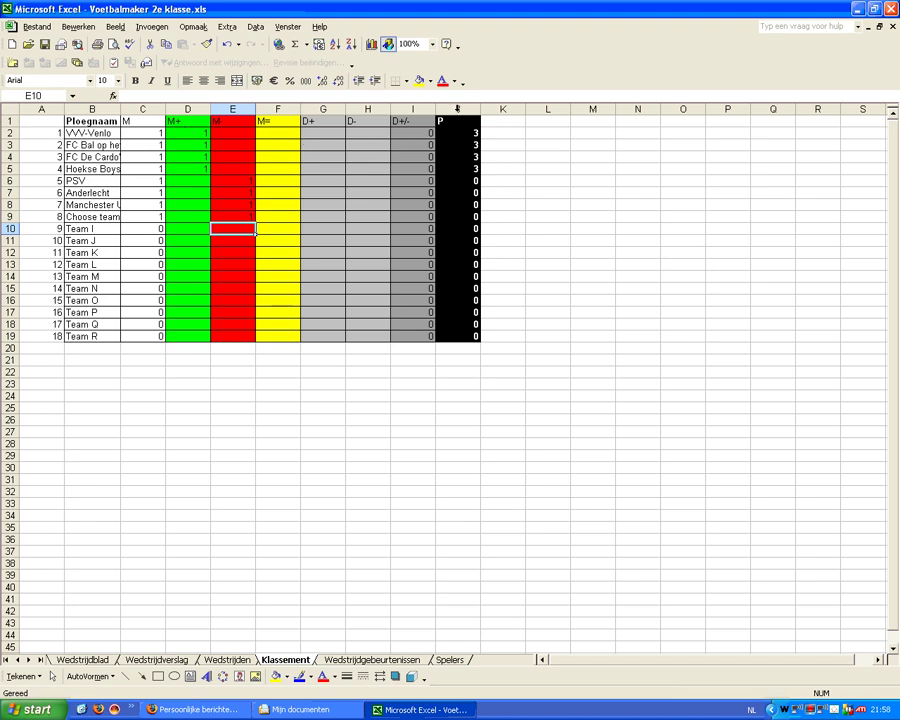
Give Anderlecht 1 win and 2 draws, Hoekse Boys 5 draws, FC Bal op het dak 11 wins.
click(457, 108)
click(295, 189)
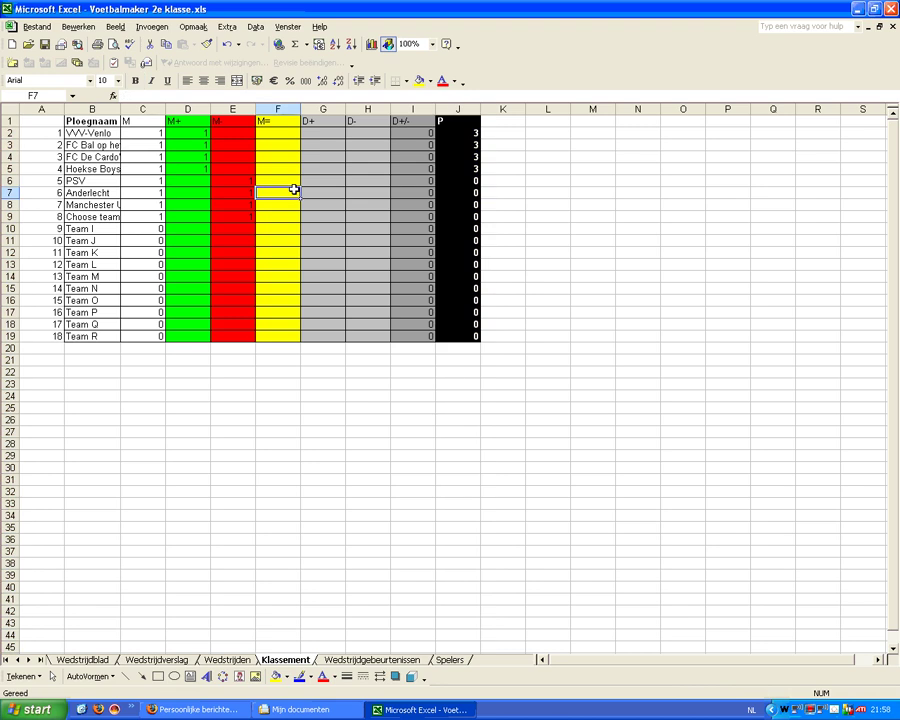
click(173, 191)
text(1)
key(Tab)
key(Tab)
text(2)
key(Up)
key(Up)
text(5)
key(Up)
key(Up)
key(Left)
key(Left)
text(1)
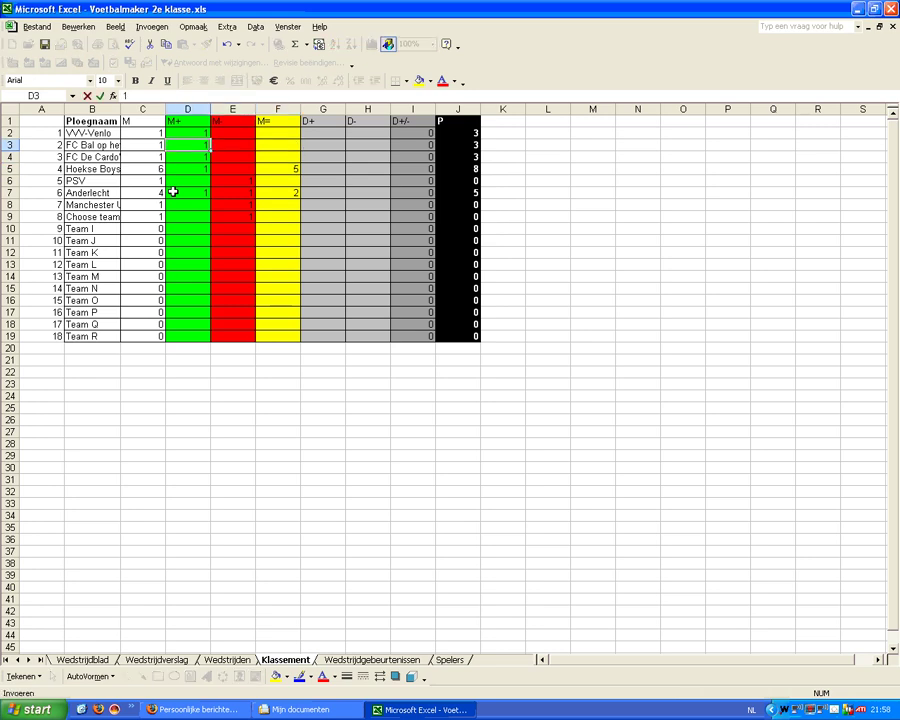
key(Right)
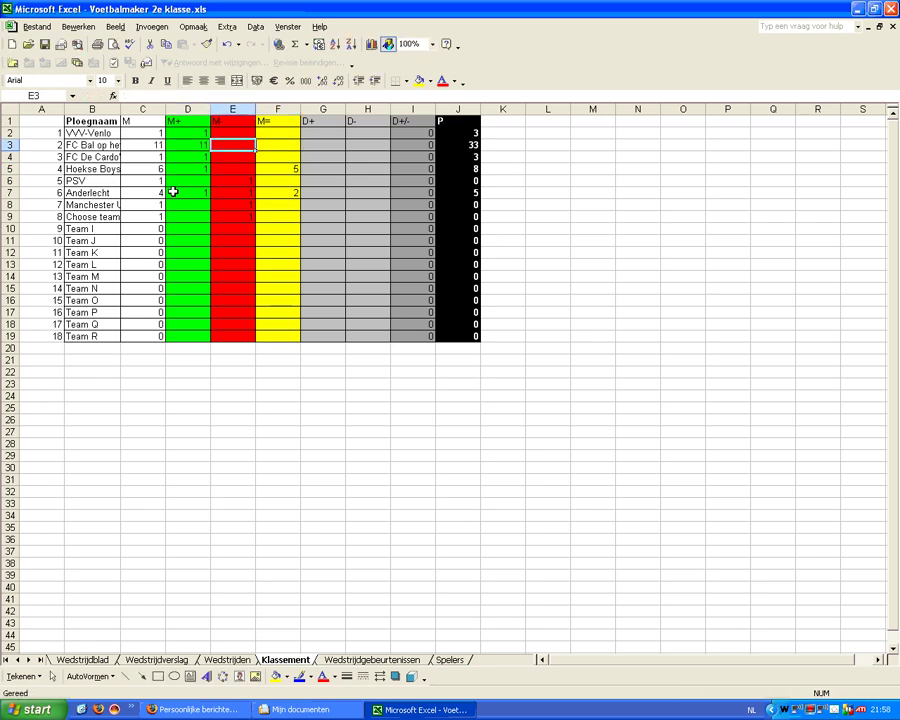
click(458, 108)
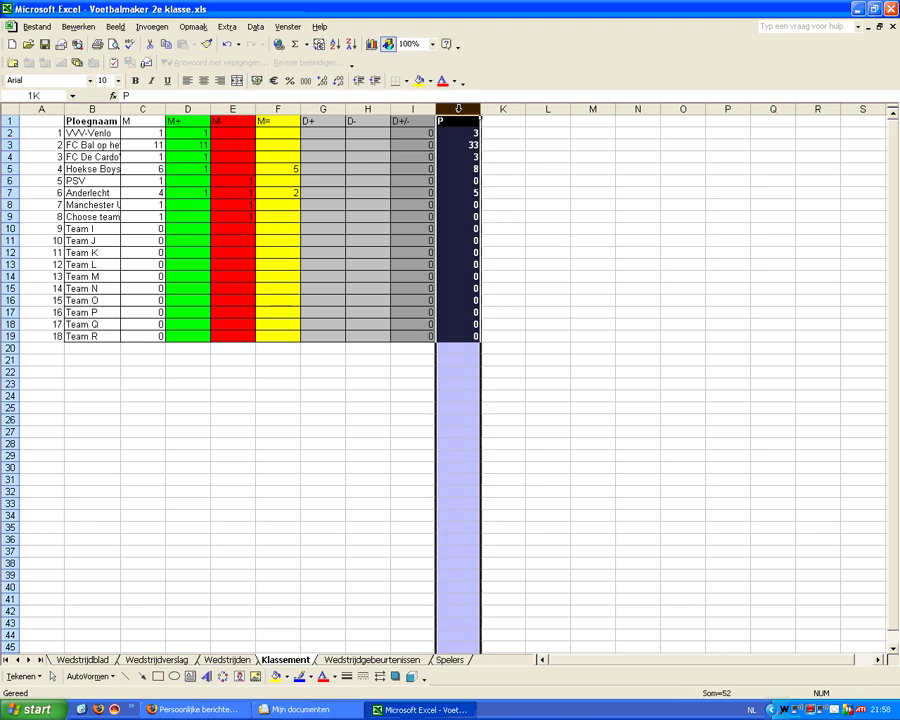
Sort the whole standings by points descending and renumber the ranks 1 to 8.
click(352, 44)
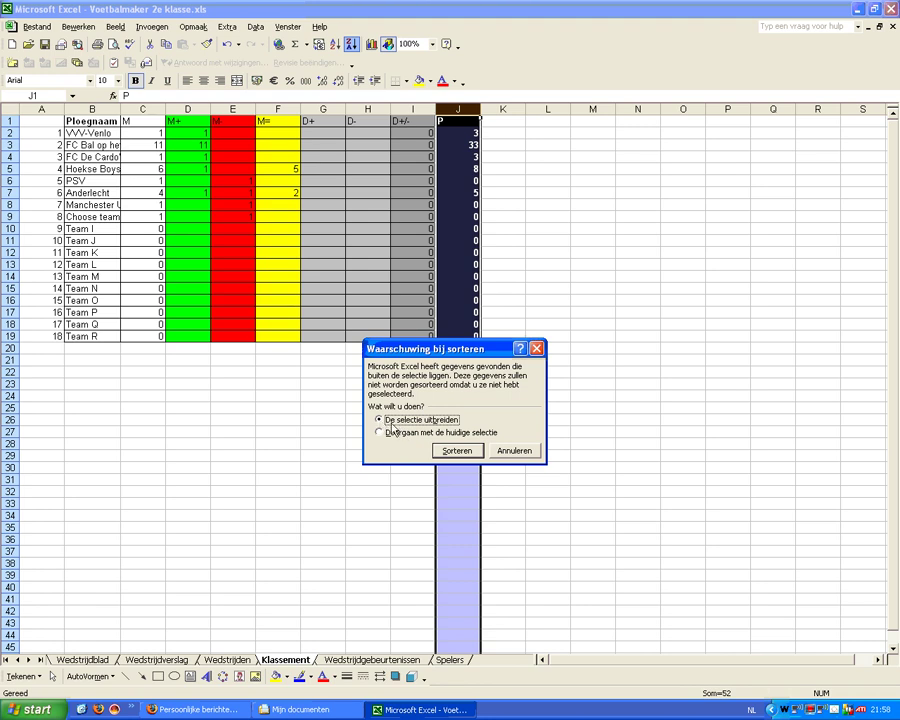
click(457, 451)
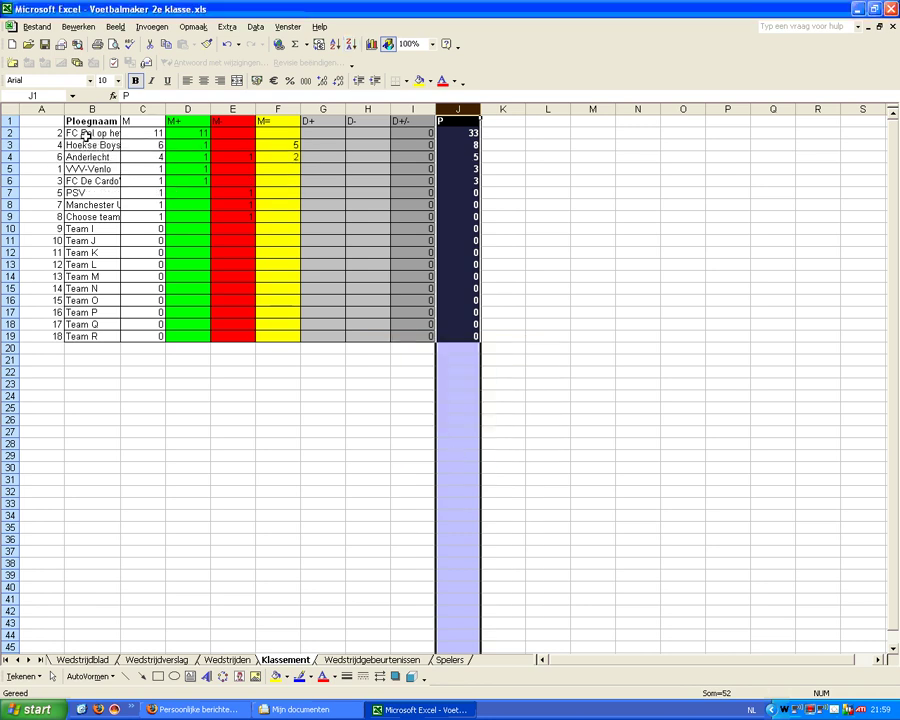
click(44, 134)
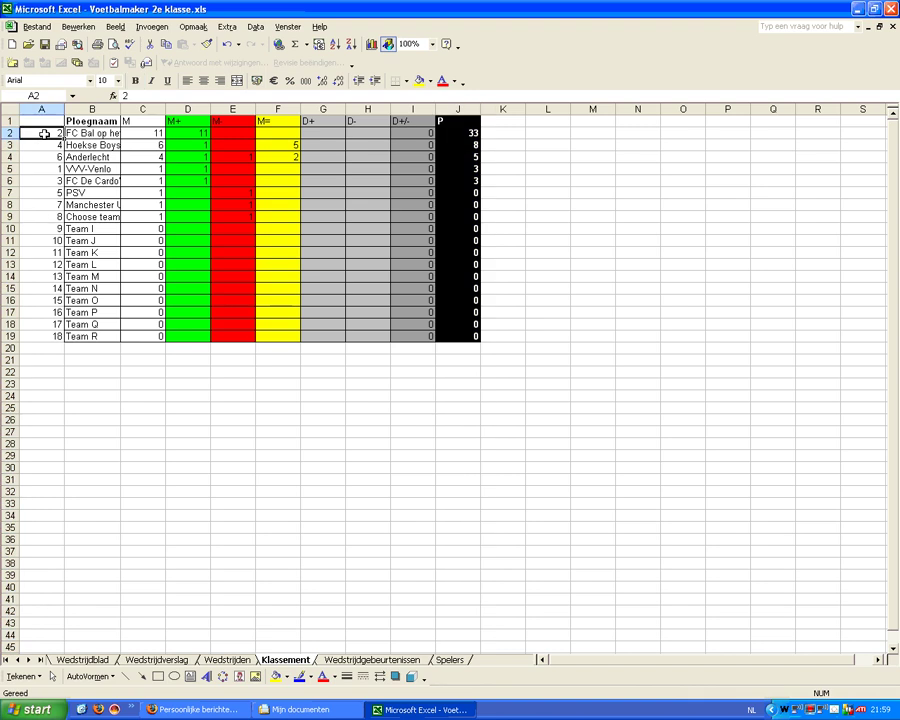
text(1)
key(Return)
text(2)
drag(44, 134, 62, 217)
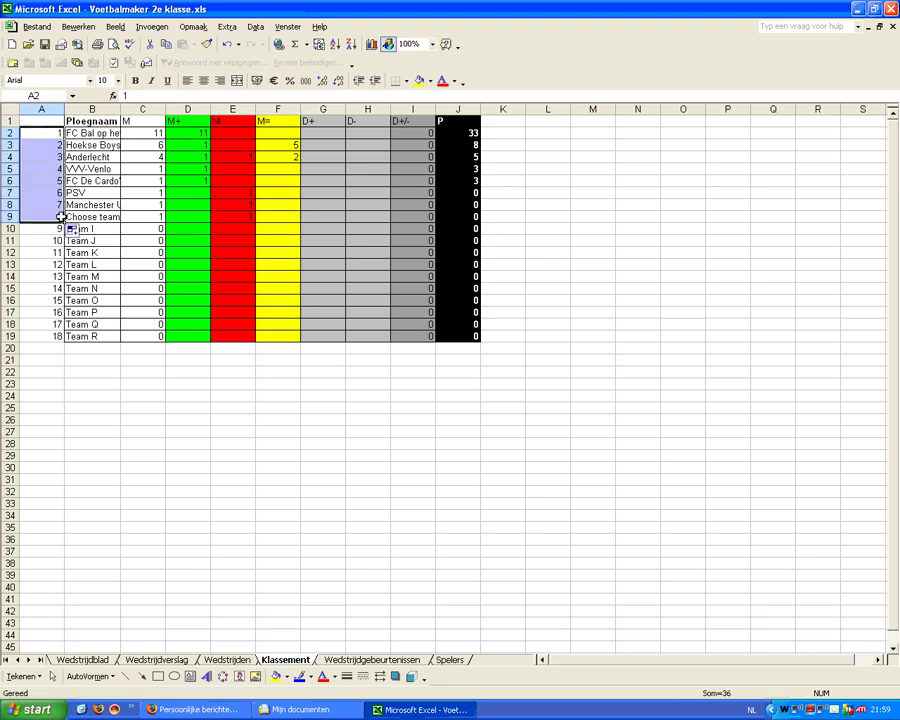
click(199, 216)
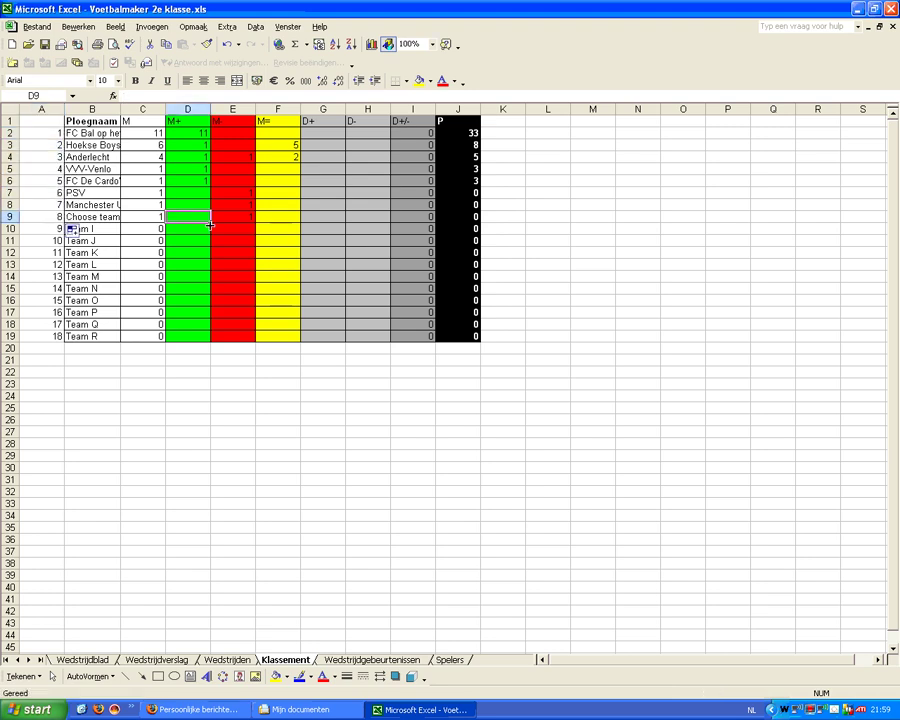
Select the header and top eight teams of the standings table.
click(42, 132)
mouse_move(42, 121)
mouse_down()
mouse_move(448, 233)
mouse_move(468, 209)
mouse_up()
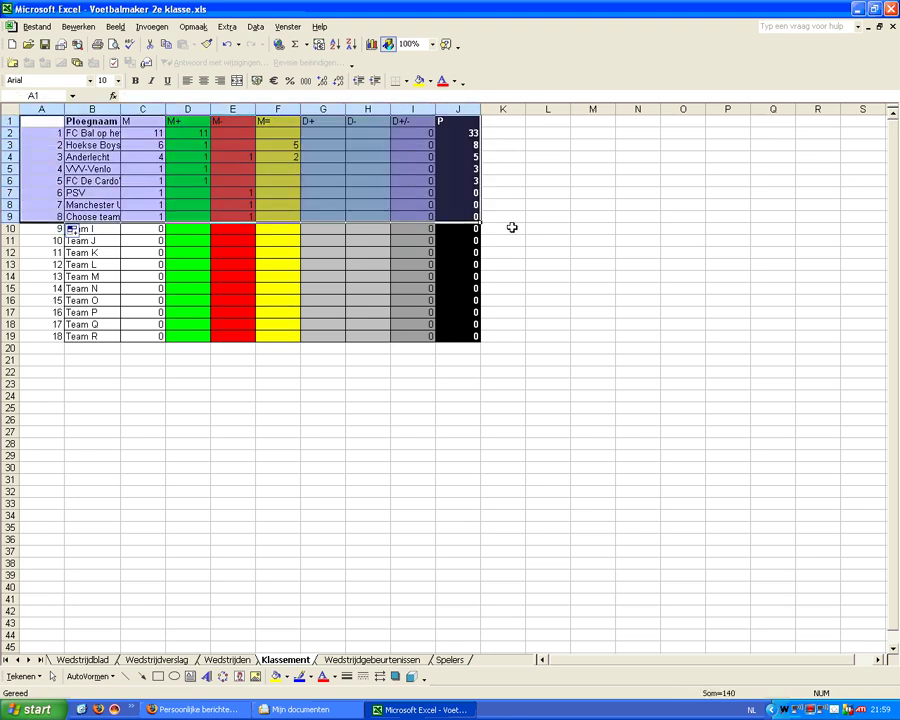
click(533, 208)
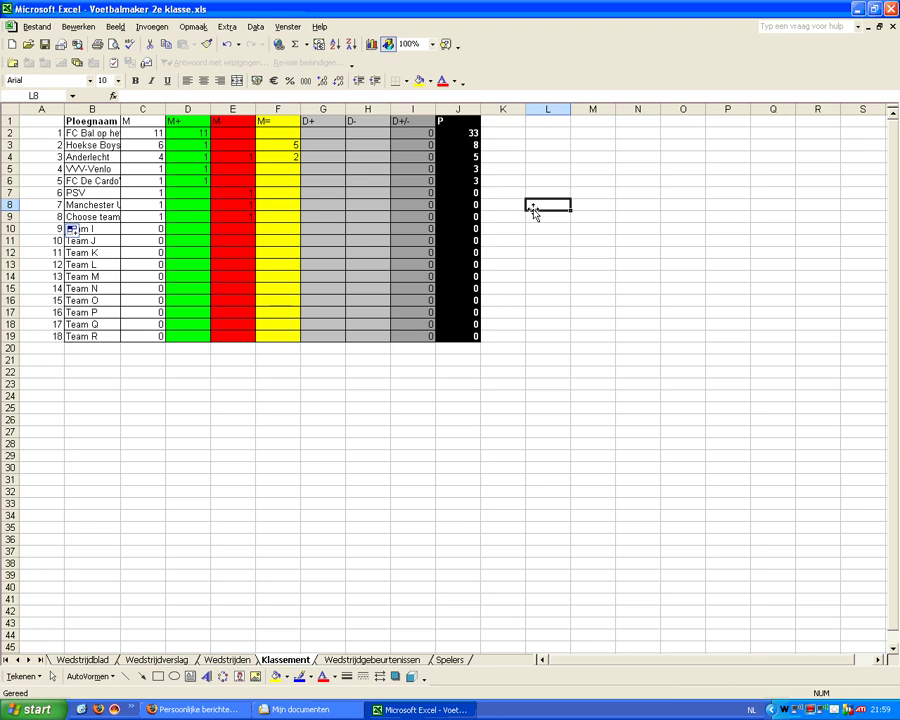
Add the note 'Maak printscreen' in L8 and select the standings range A1:J9.
text(Maak )
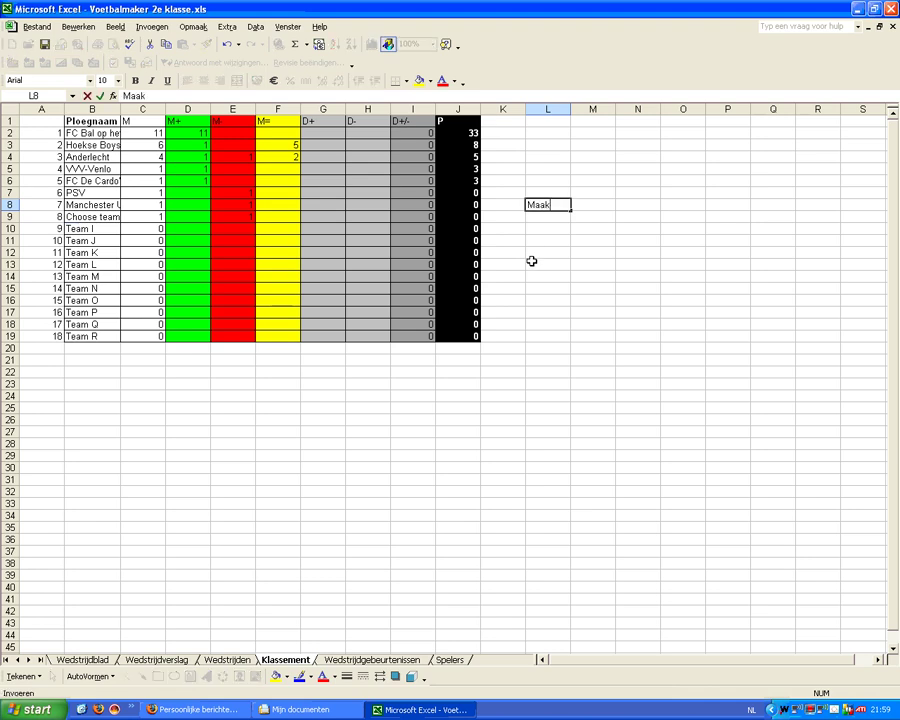
text(printscreen)
click(532, 261)
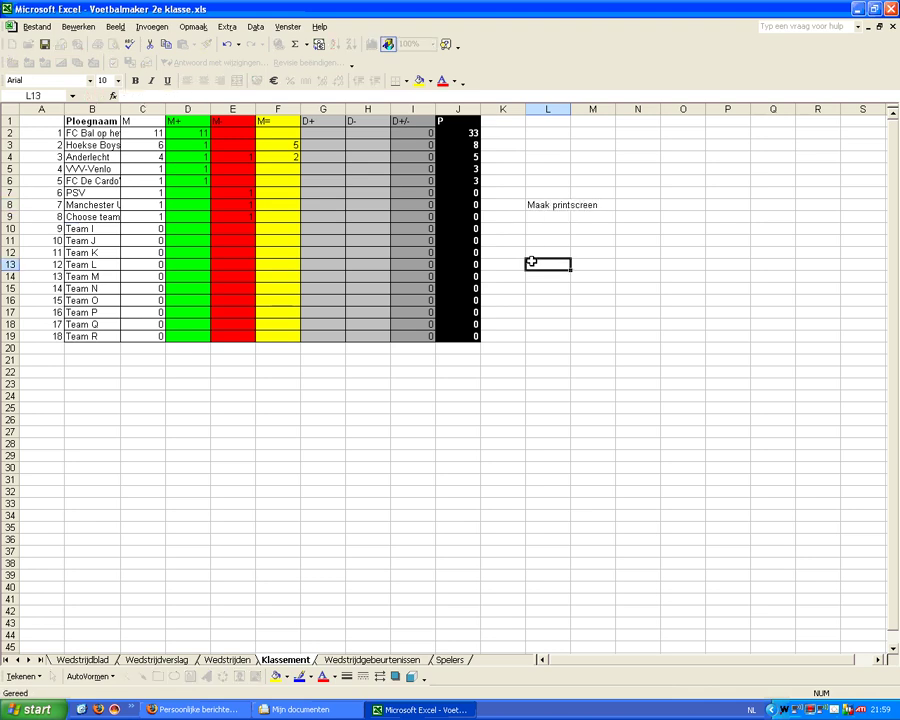
click(45, 121)
mouse_move(45, 121)
mouse_down()
mouse_move(430, 190)
mouse_move(462, 221)
mouse_up()
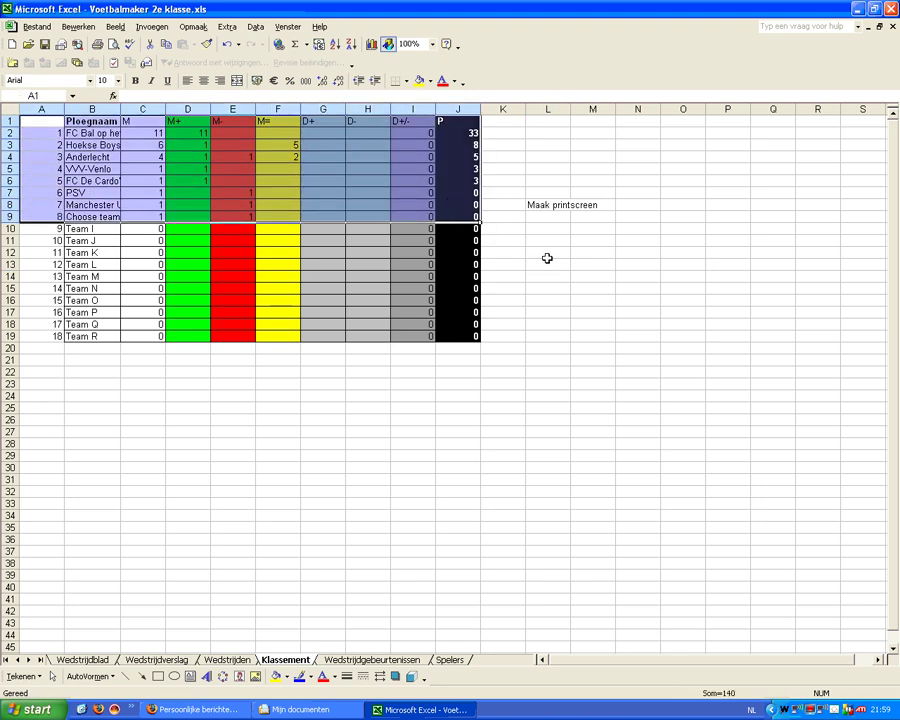
click(547, 256)
Zoom the Klassement sheet to 150% and widen column B to fit full team names.
click(432, 44)
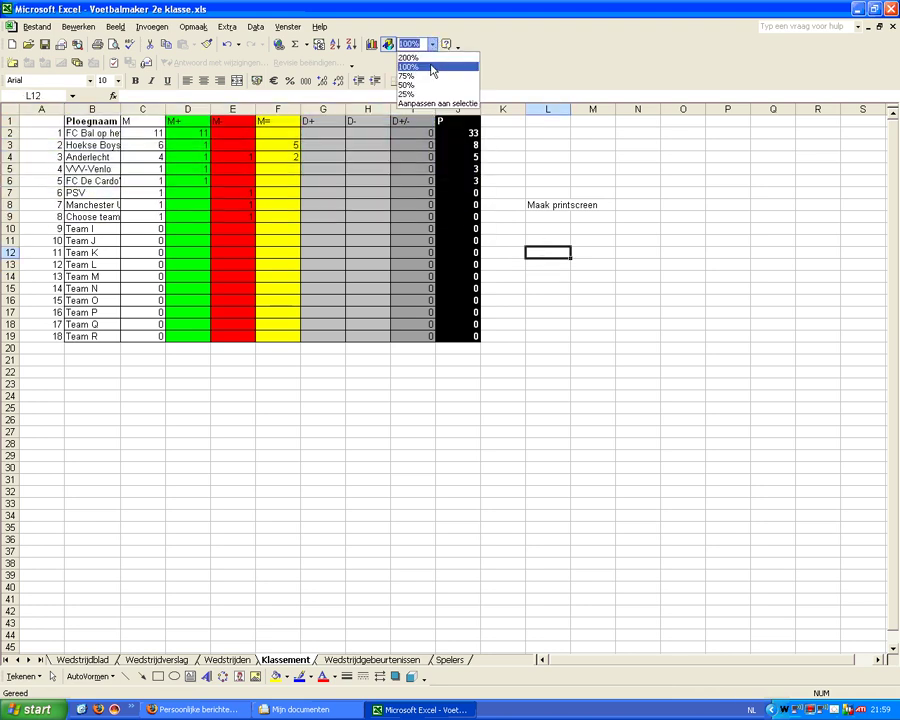
text(15)
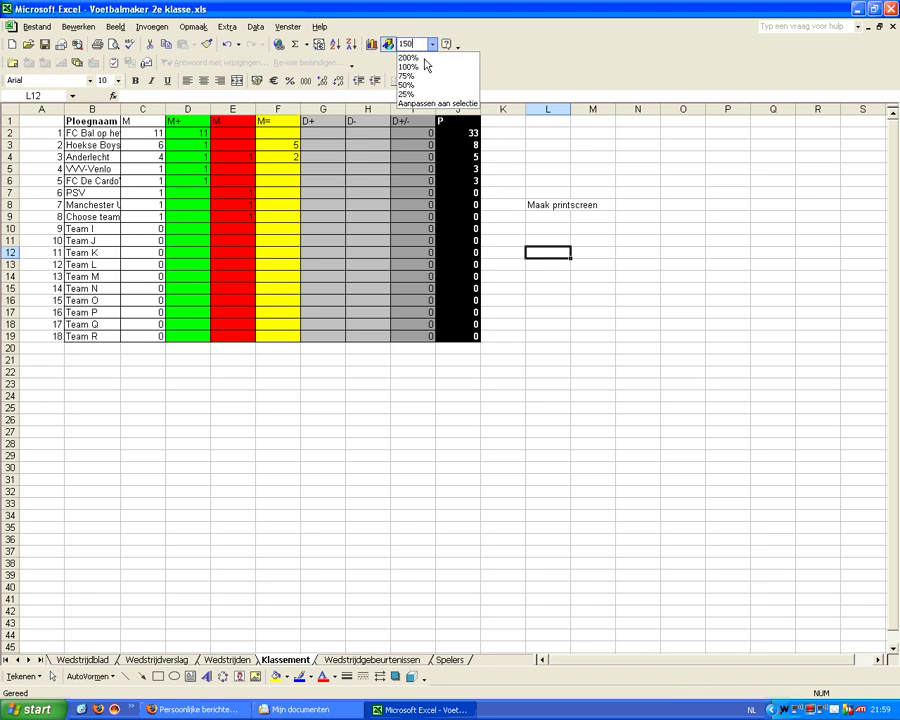
key(Return)
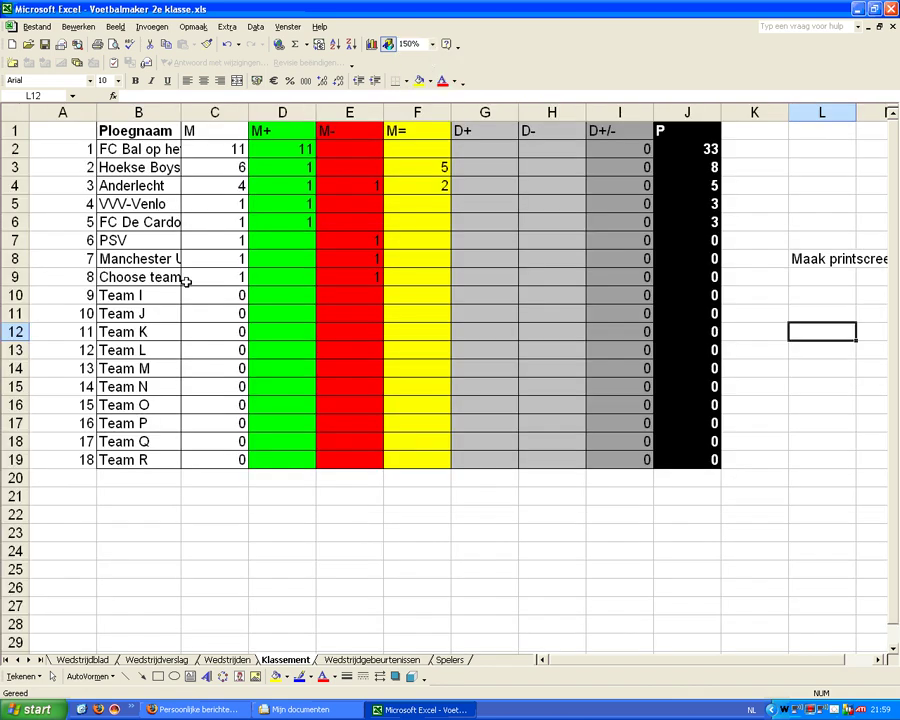
drag(181, 112, 219, 112)
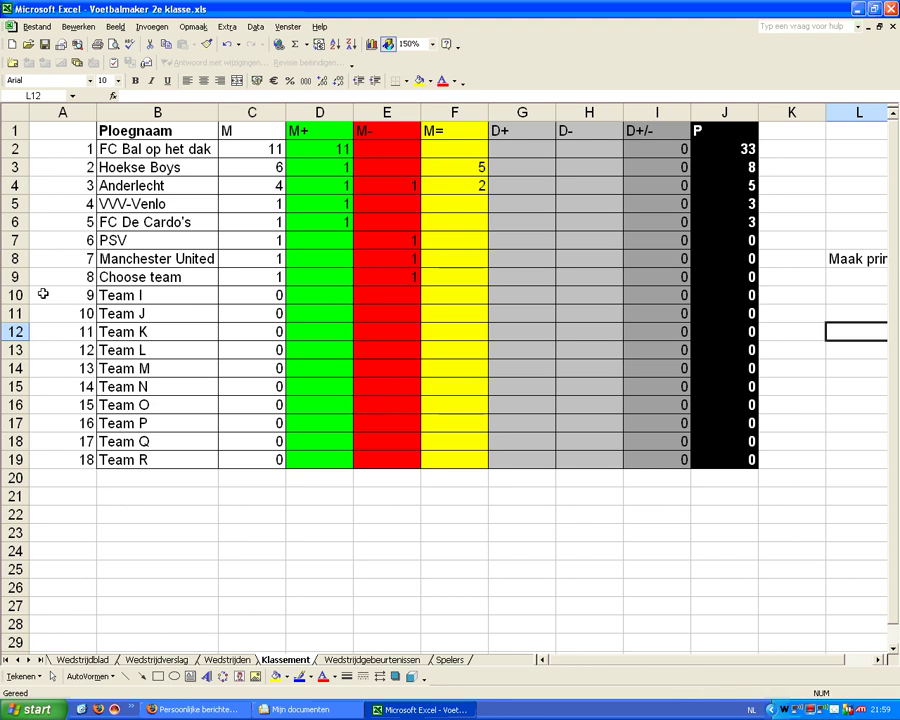
drag(54, 296, 724, 423)
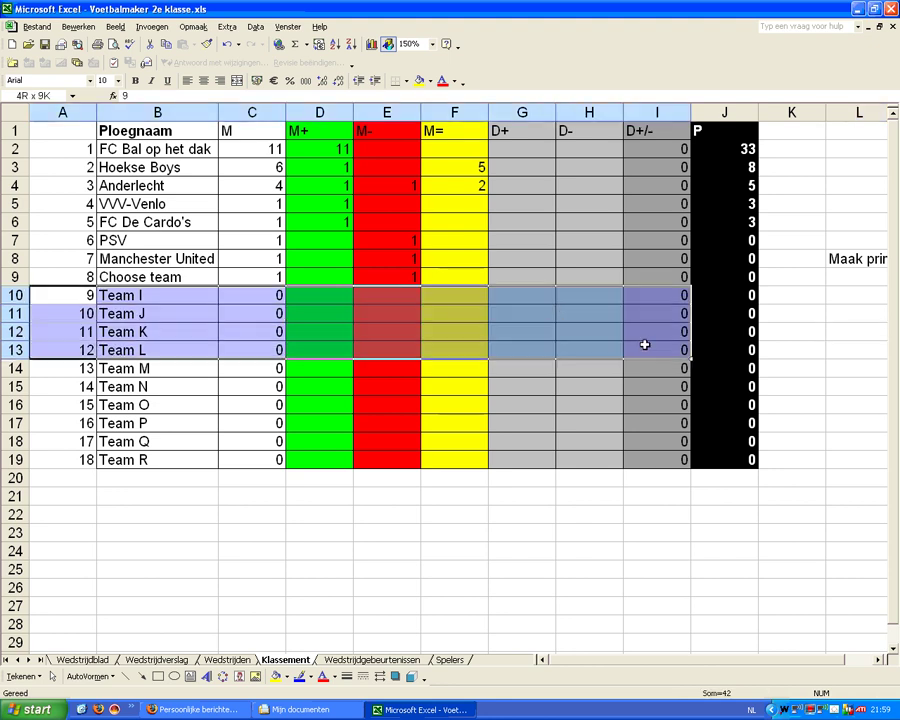
drag(66, 128, 741, 280)
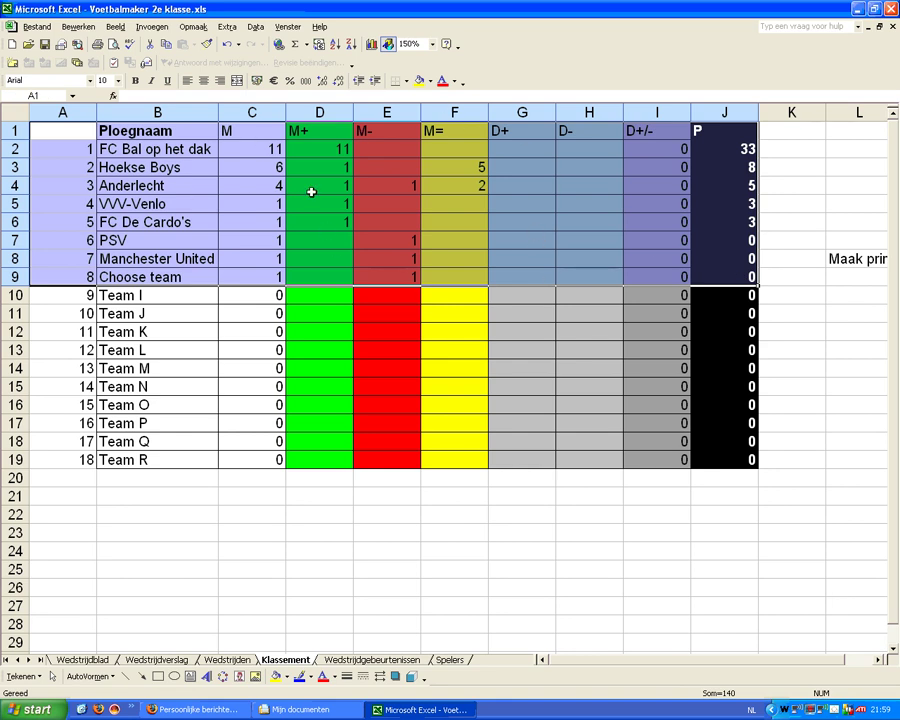
click(378, 660)
Enter the warning 'NIET AANKOMEN' in cell I29 below the match commentary lines.
click(405, 458)
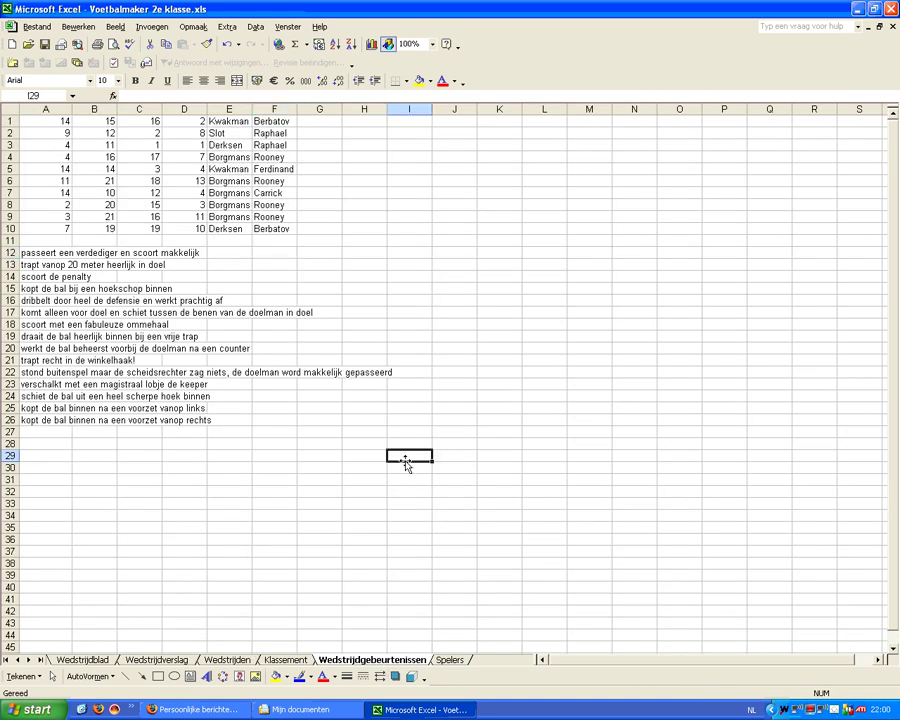
text(Nl)
text( AAN)
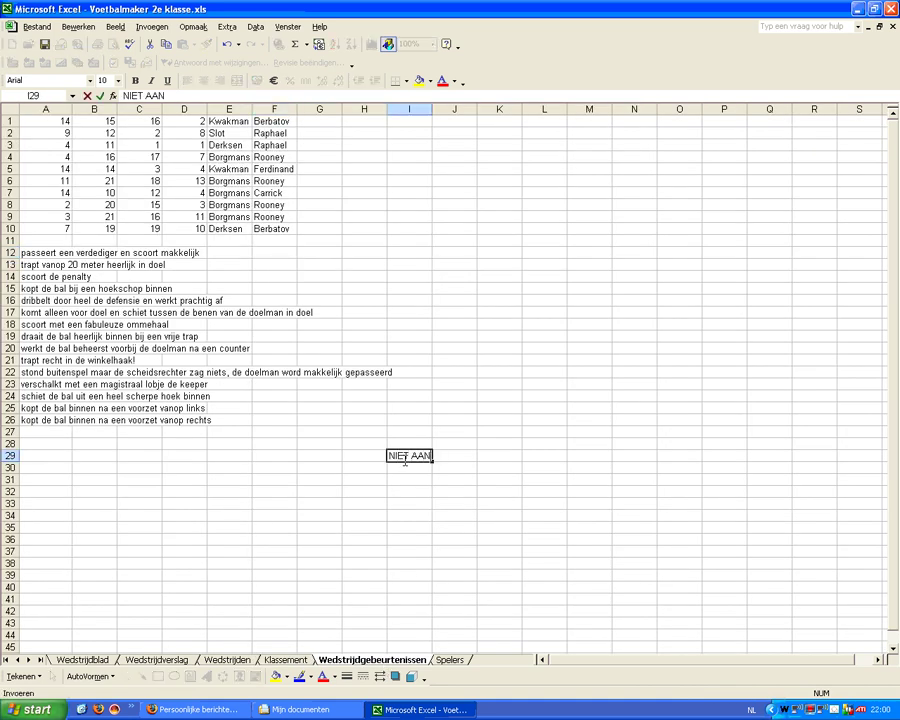
text(MEN)
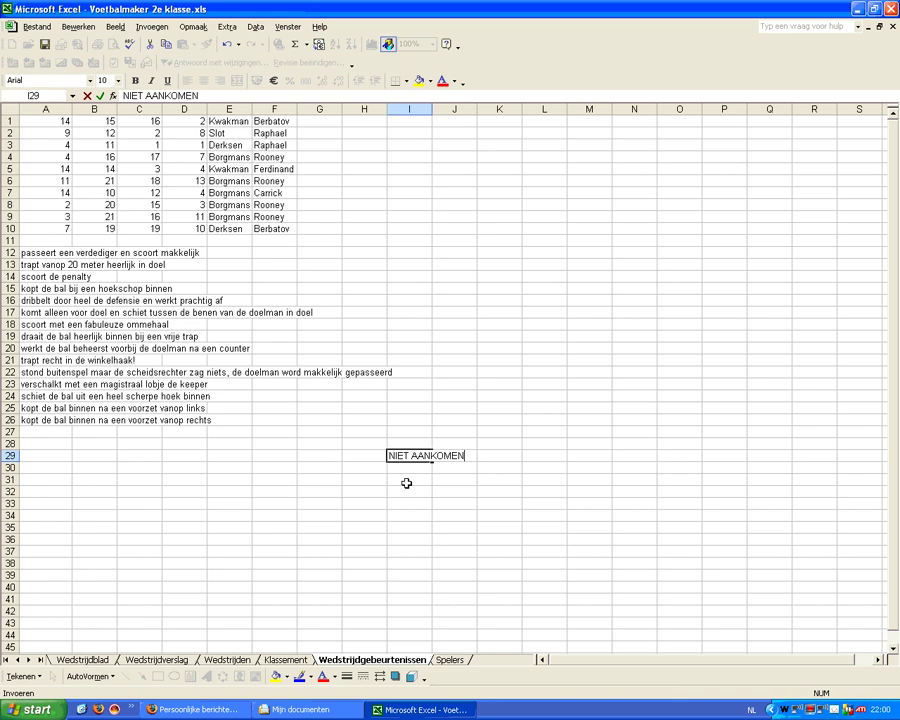
click(406, 483)
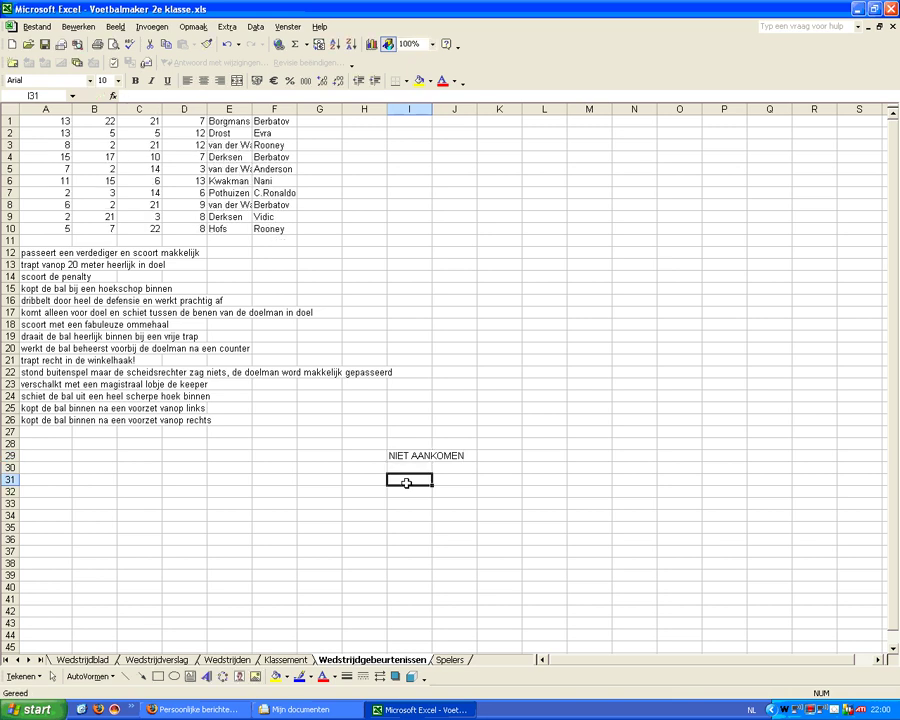